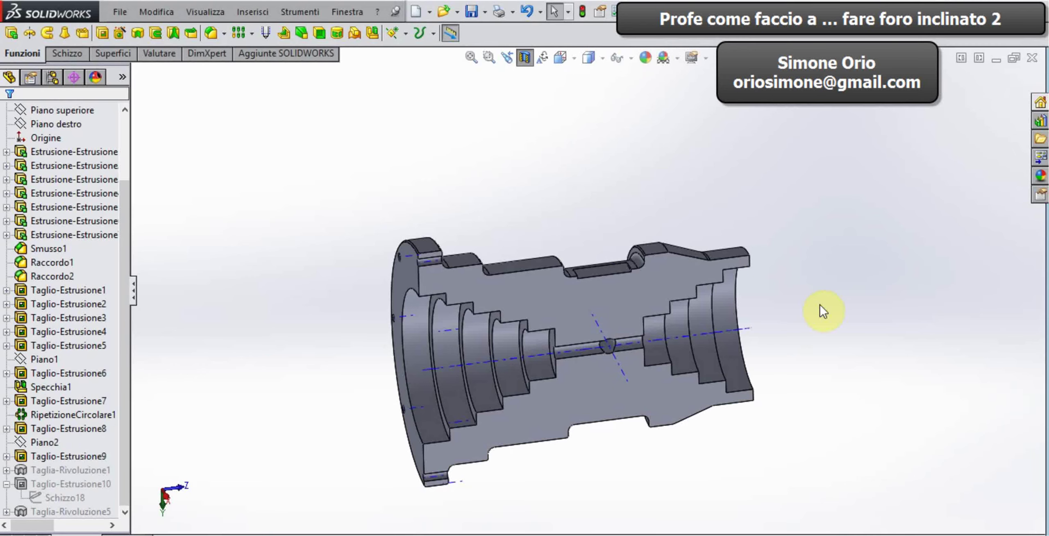
# Create plane Piano9 through the slot edge's midpoint, aligned with the flanged end face.
pyautogui.scroll(-2, 614, 249)
pyautogui.scroll(-2, 610, 273)
pyautogui.scroll(-1, 587, 279)
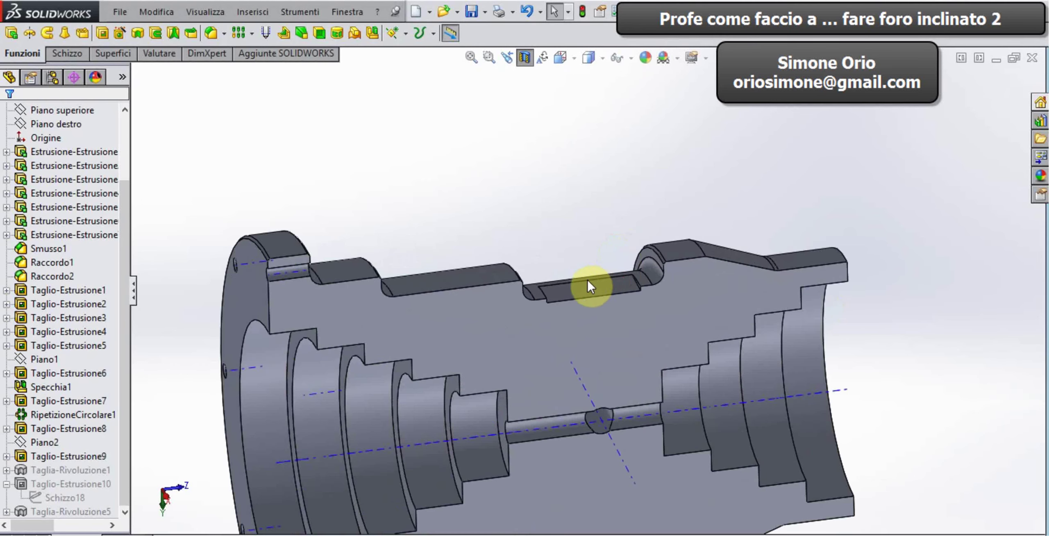
pyautogui.rightClick(587, 279)
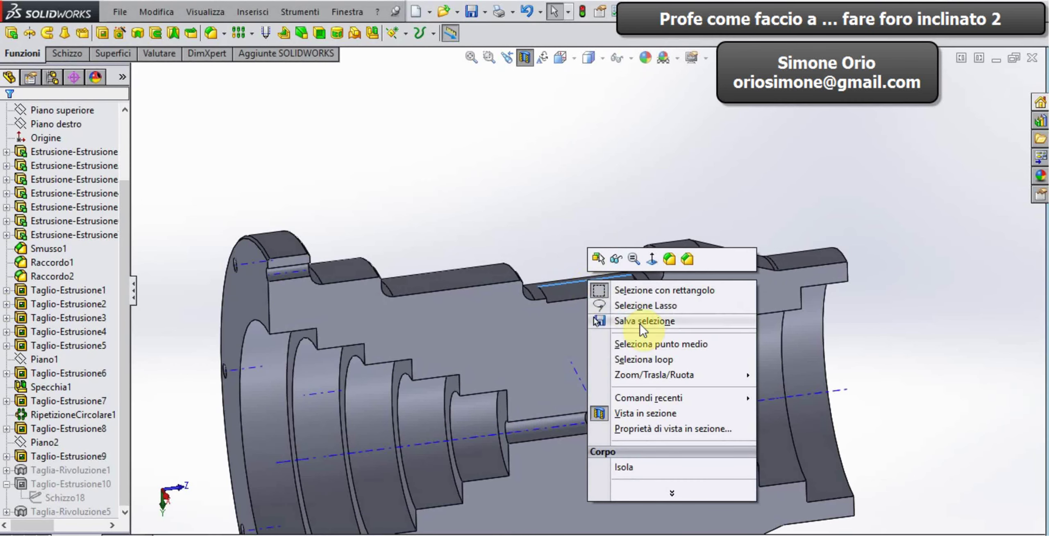
pyautogui.click(647, 346)
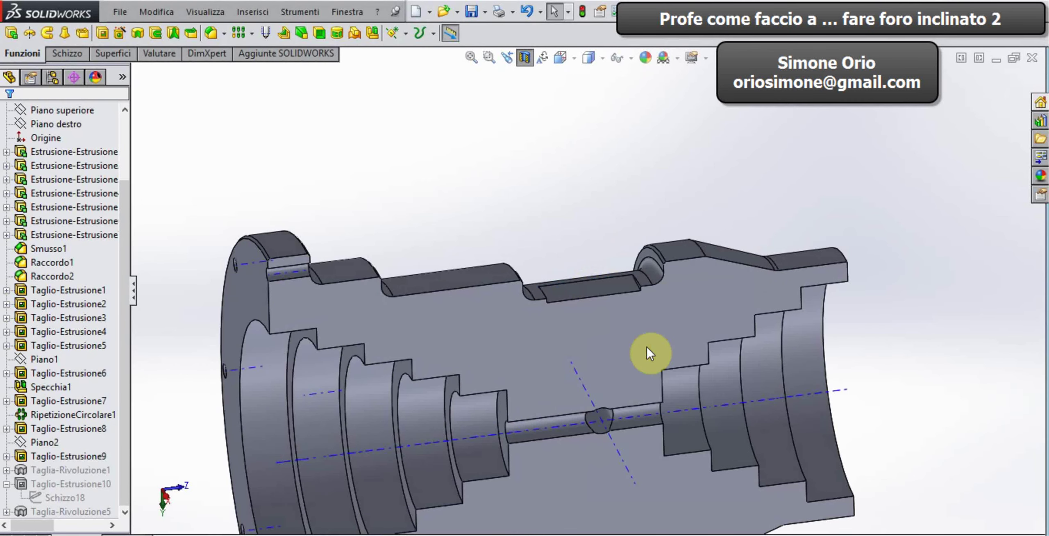
pyautogui.click(257, 9)
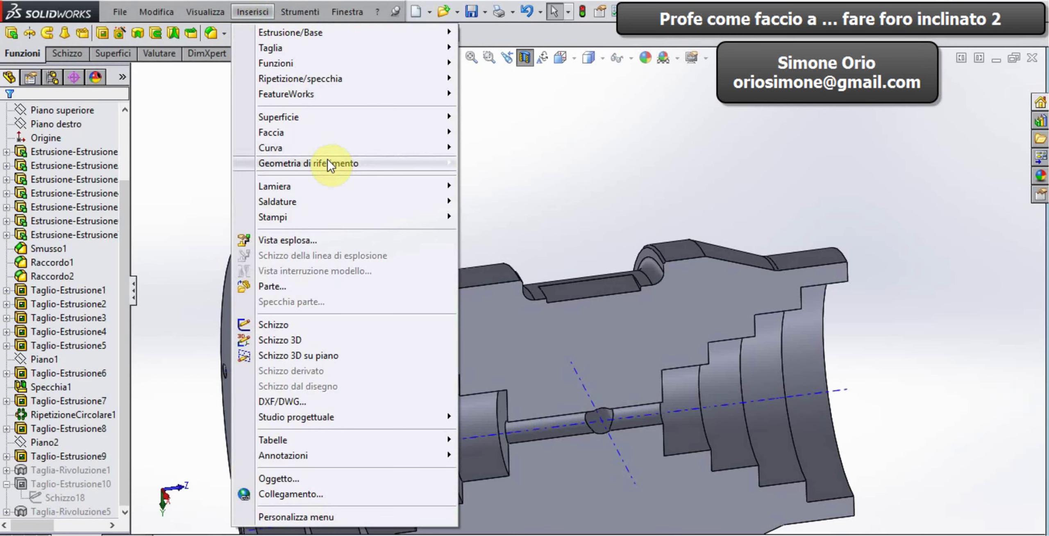
pyautogui.moveTo(308, 163)
pyautogui.click(119, 161)
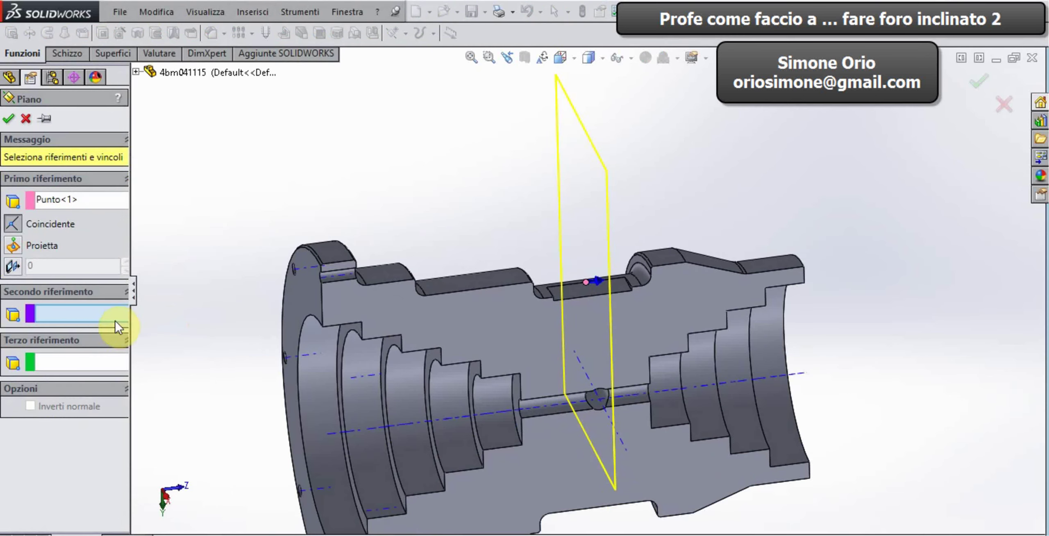
pyautogui.click(302, 291)
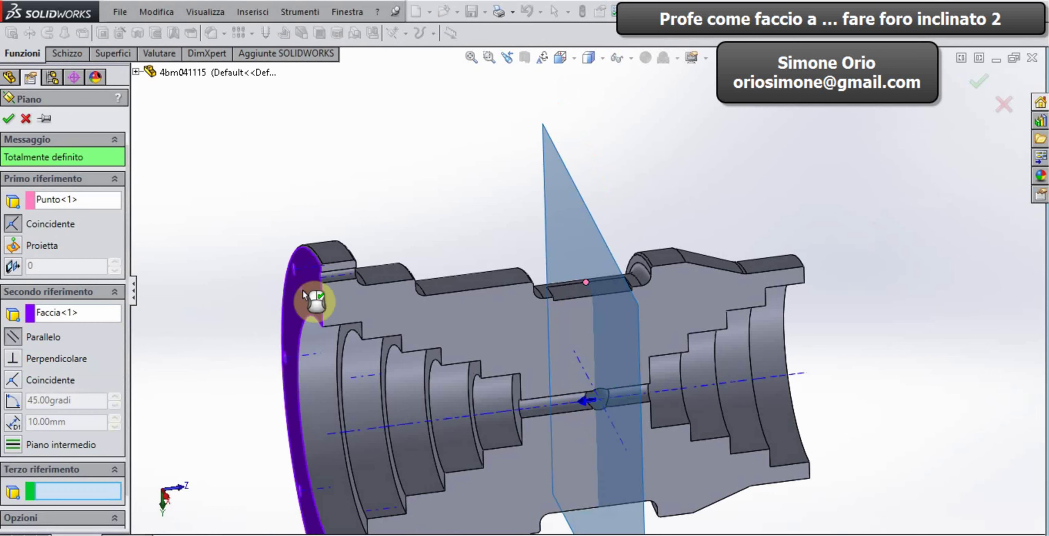
pyautogui.click(9, 119)
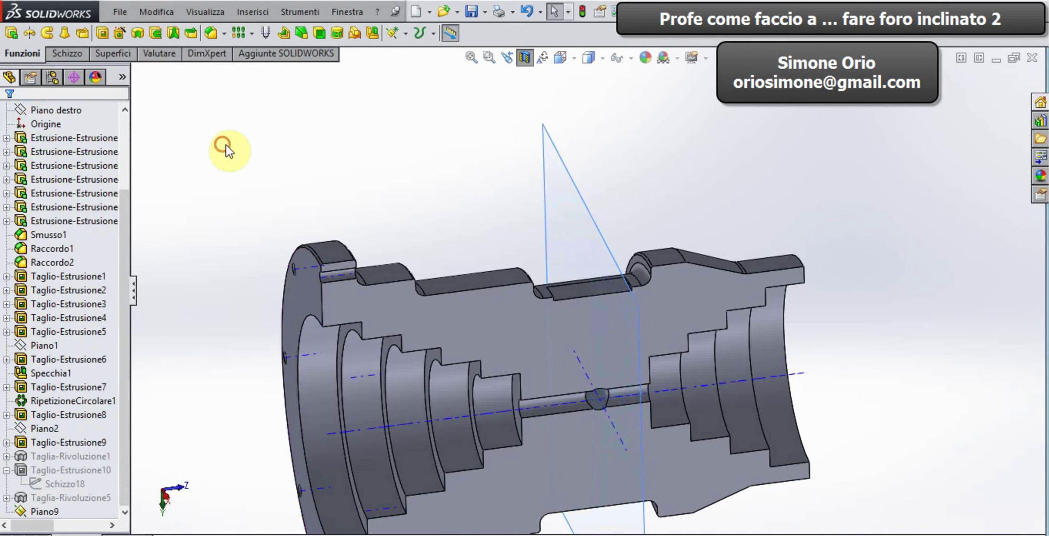
# Create axis Assi4 at the intersection of Piano9 and the slot's flat top face.
pyautogui.click(260, 12)
pyautogui.moveTo(308, 163)
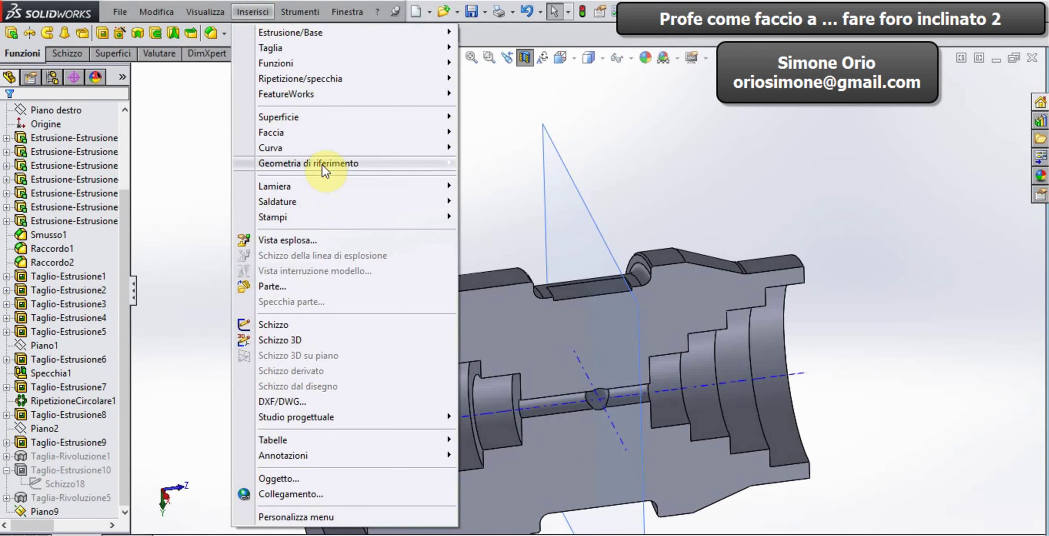
pyautogui.click(111, 195)
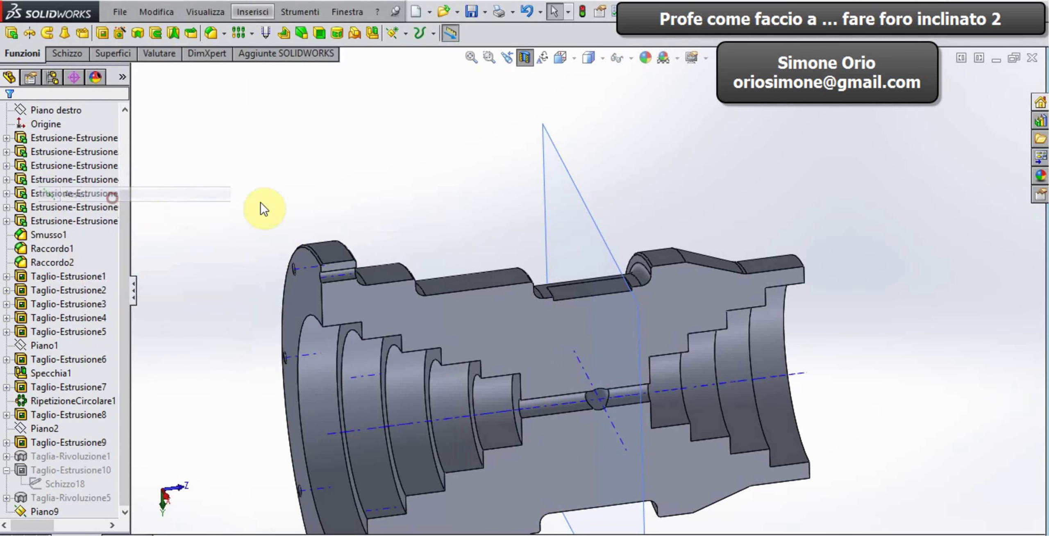
pyautogui.click(568, 186)
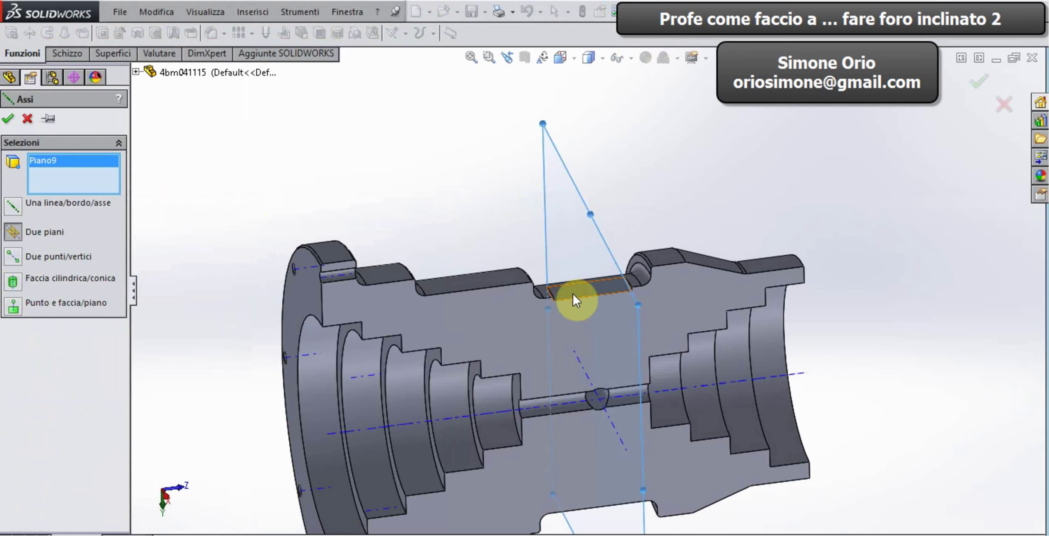
pyautogui.click(573, 293)
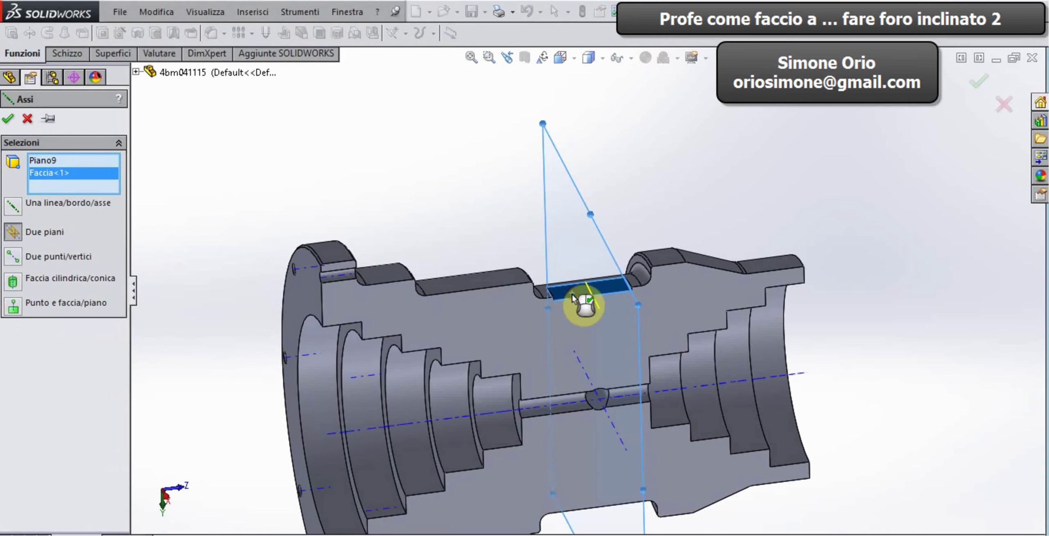
pyautogui.click(8, 120)
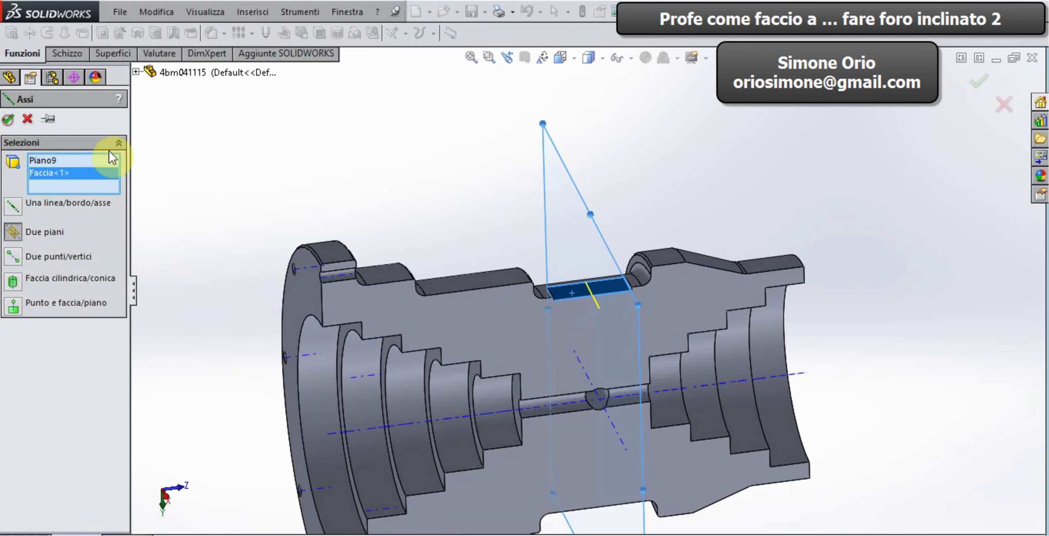
pyautogui.click(248, 16)
pyautogui.moveTo(308, 164)
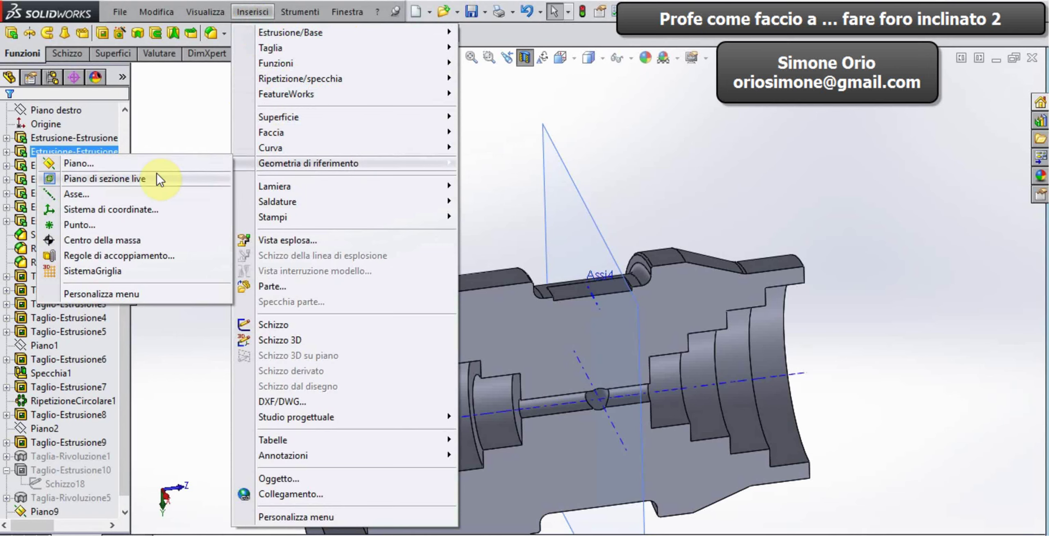
# Create plane Piano10 through Assi4, tilted 45.00 degrees from Piano9.
pyautogui.click(154, 164)
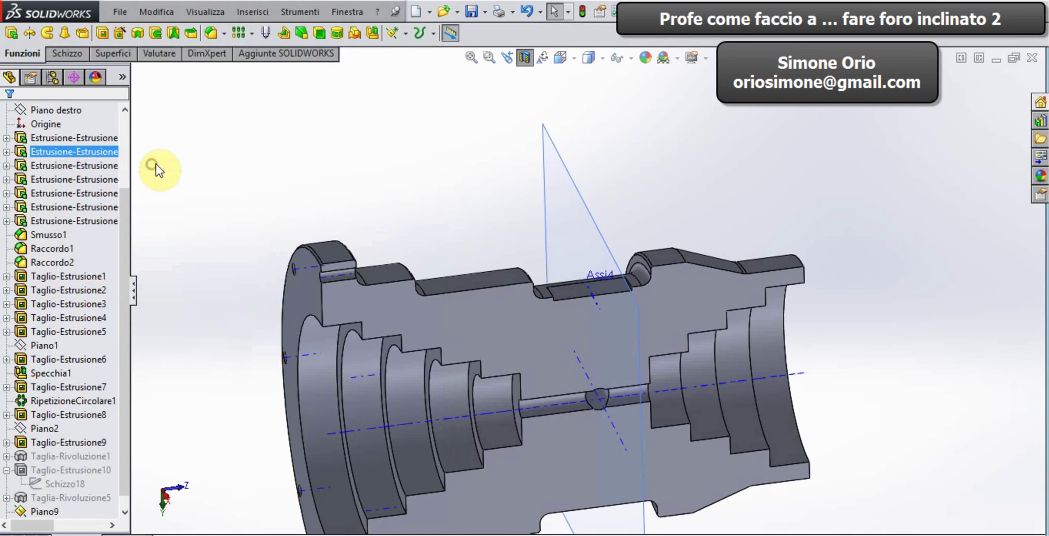
pyautogui.click(593, 297)
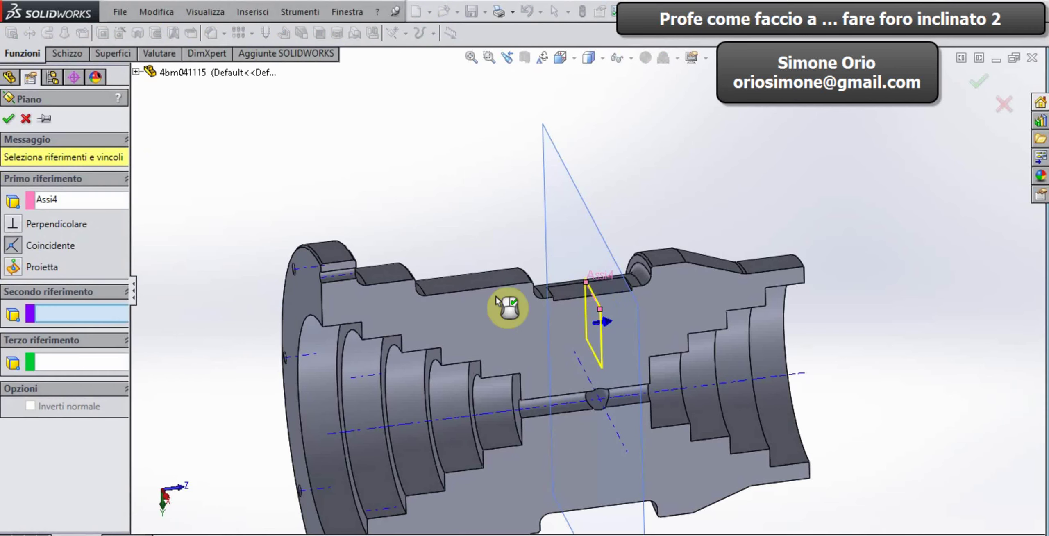
pyautogui.click(40, 318)
pyautogui.click(569, 212)
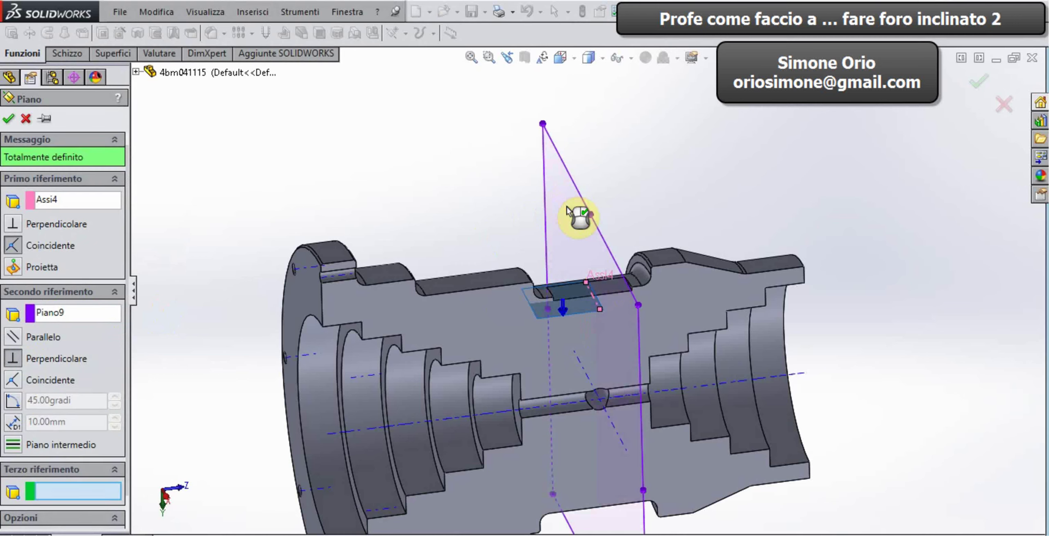
pyautogui.click(15, 403)
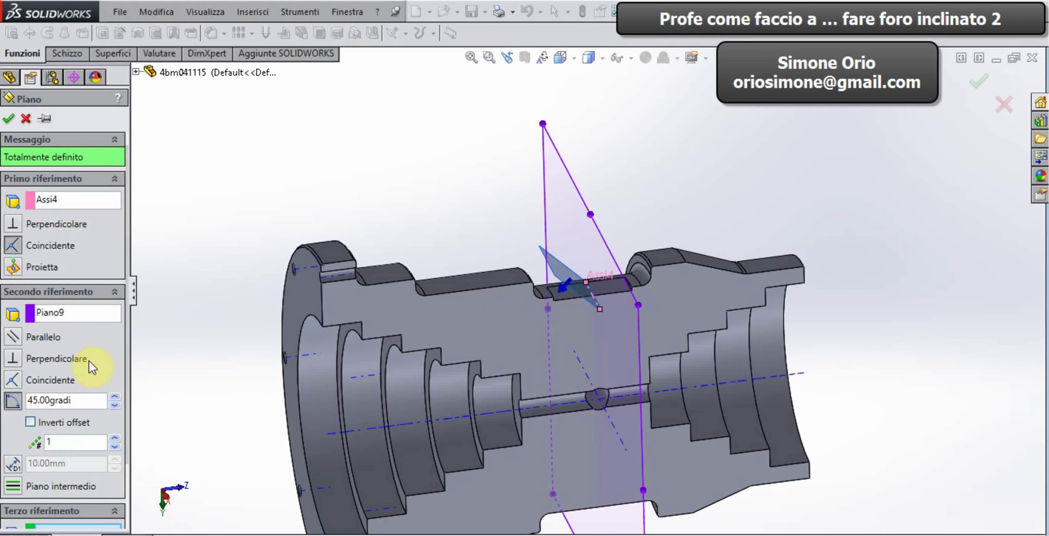
pyautogui.moveTo(492, 335)
pyautogui.mouseDown(button='middle')
pyautogui.moveTo(494, 267)
pyautogui.moveTo(520, 271)
pyautogui.moveTo(500, 280)
pyautogui.mouseUp(button='middle')
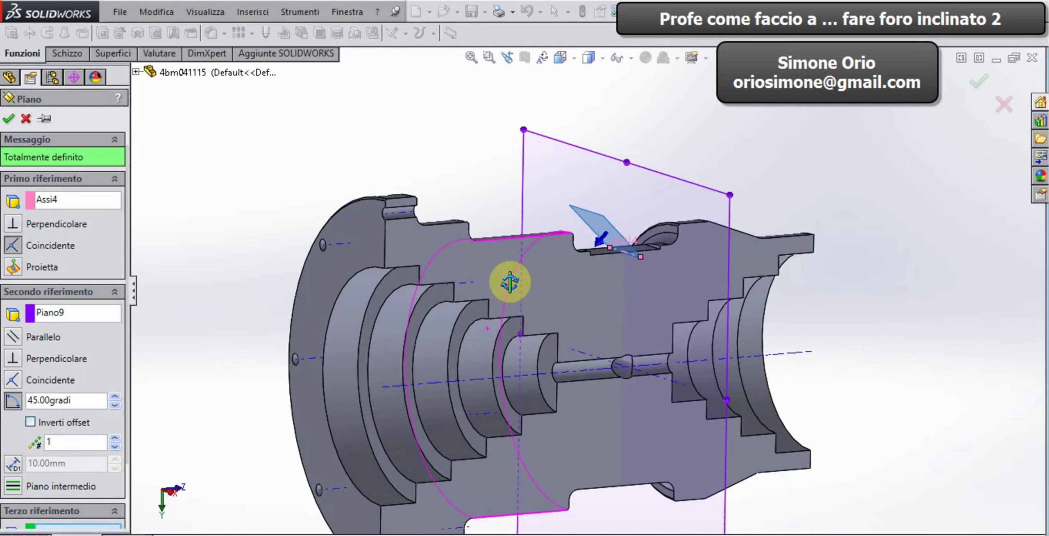
pyautogui.click(9, 120)
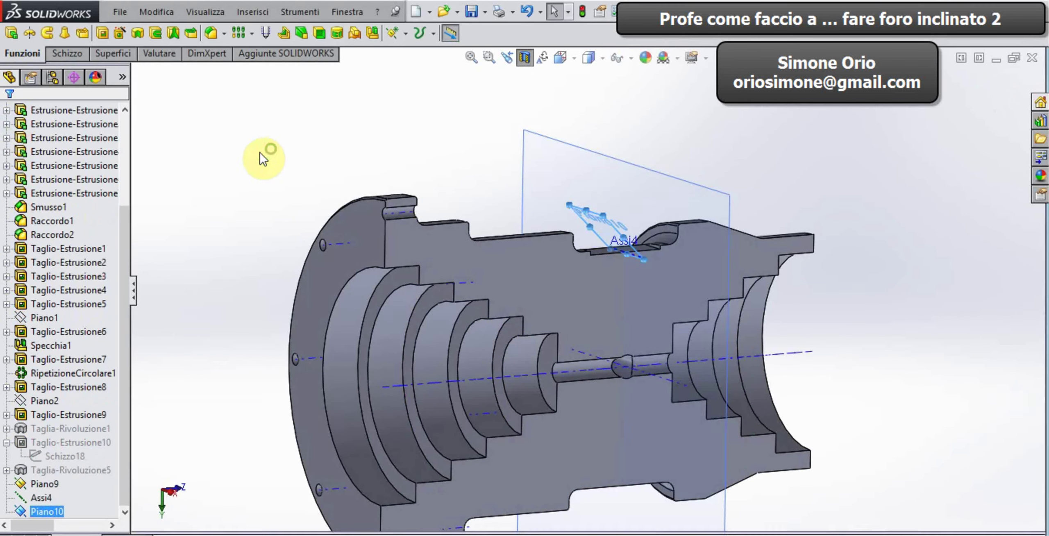
# Select the inclined plane Piano10 as the hole's placement plane.
pyautogui.moveTo(257, 152); pyautogui.dragTo(201, 184, button='middle')
pyautogui.click(635, 131)
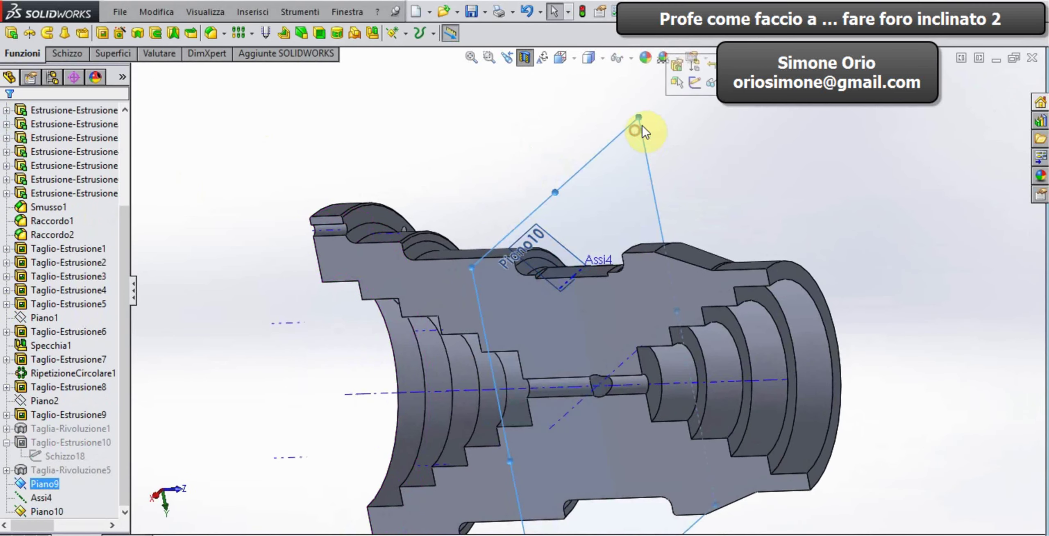
pyautogui.scroll(-2, 535, 258)
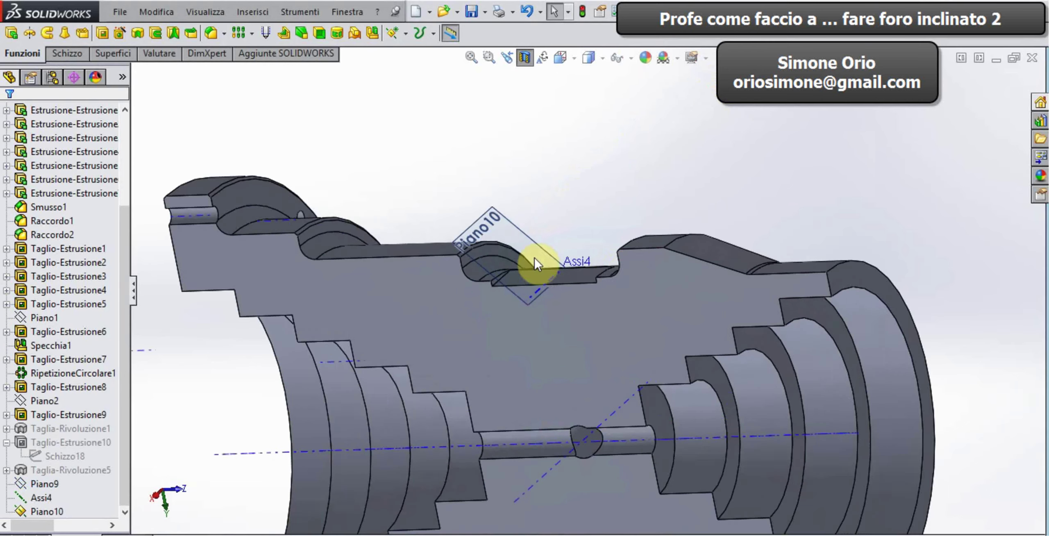
pyautogui.scroll(-2, 560, 288)
pyautogui.scroll(-2, 560, 282)
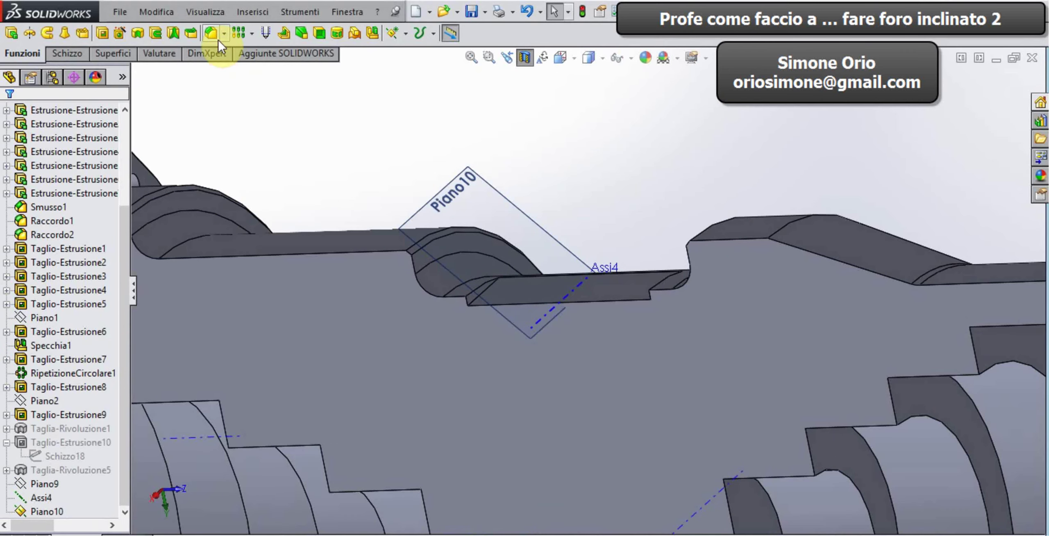
pyautogui.click(495, 203)
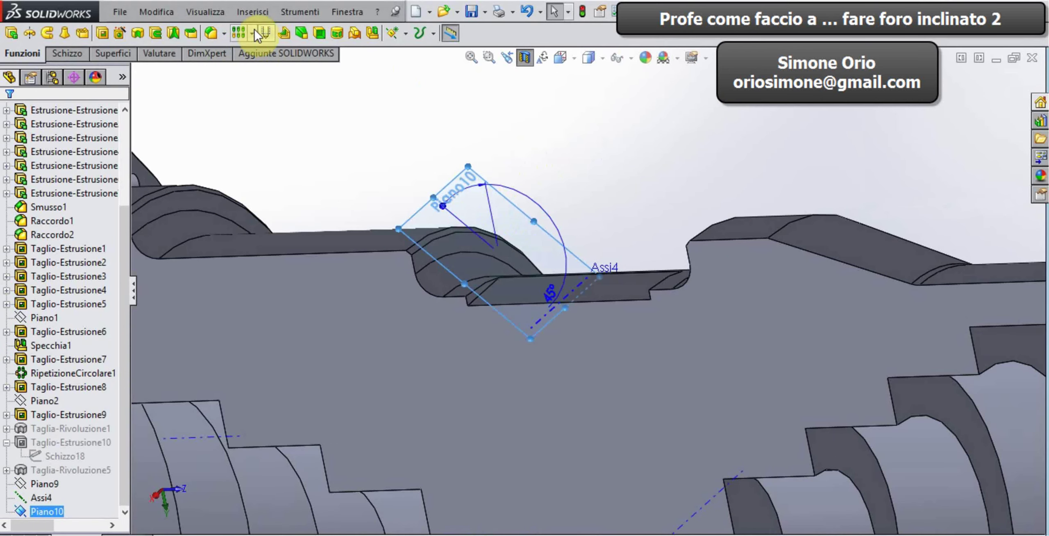
# Define an ISO Ø5.0 straight drill hole, blind to 70.00 mm, in Hole Wizard.
pyautogui.click(120, 32)
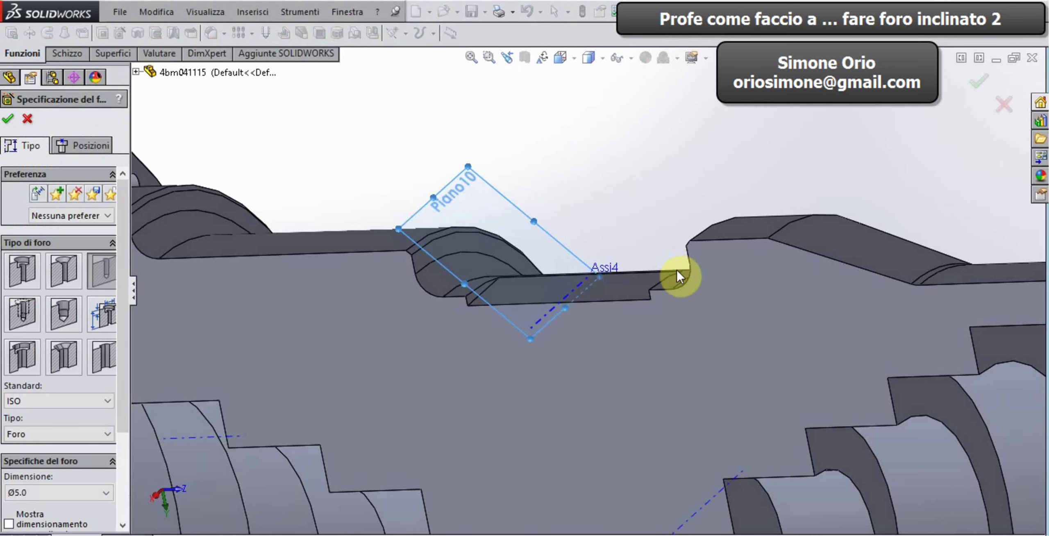
pyautogui.click(102, 274)
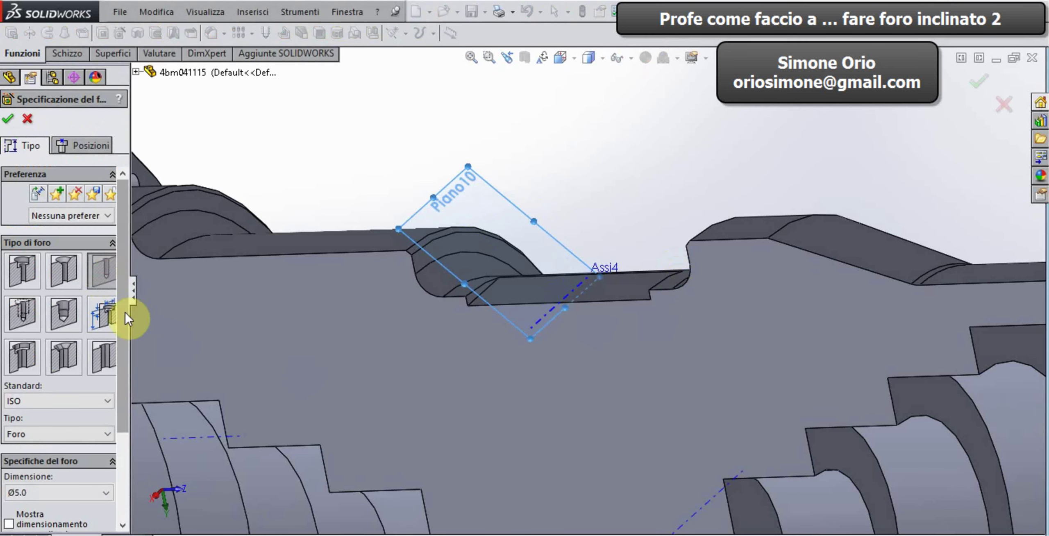
pyautogui.moveTo(125, 312); pyautogui.dragTo(126, 397)
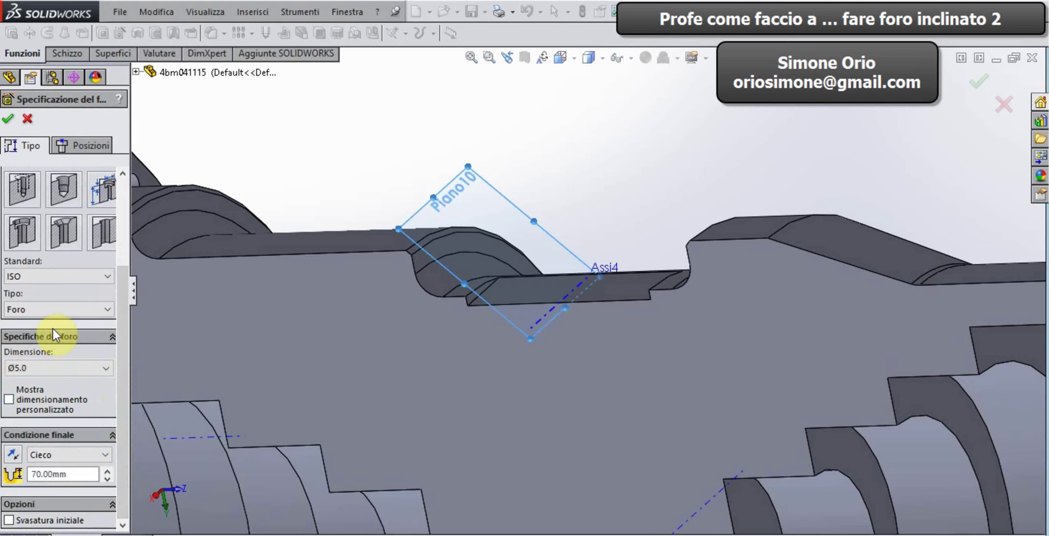
pyautogui.moveTo(547, 325)
pyautogui.mouseDown(button='middle')
pyautogui.moveTo(550, 354)
pyautogui.moveTo(243, 350)
pyautogui.mouseUp(button='middle')
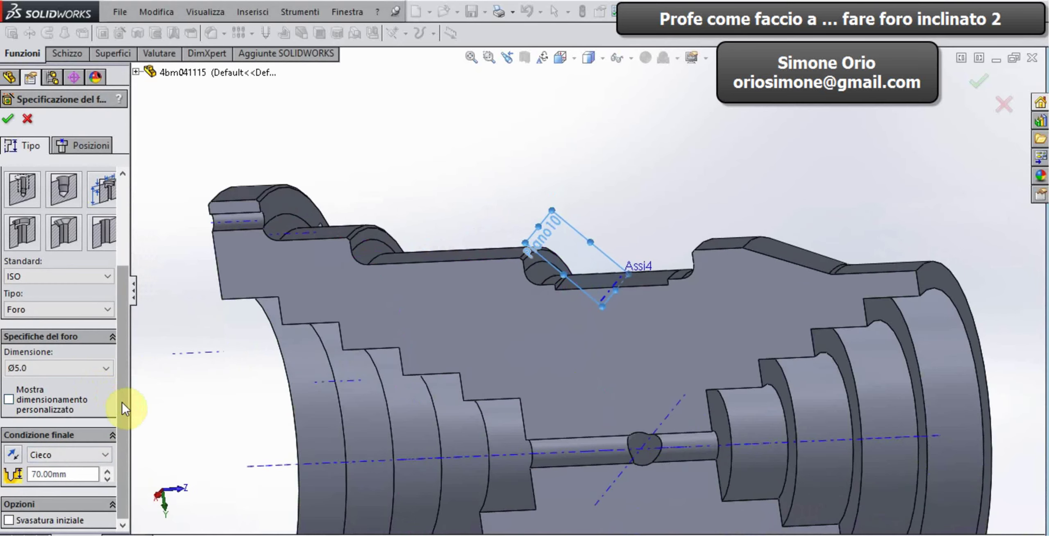
# Place a single hole centre point on Piano10.
pyautogui.click(84, 145)
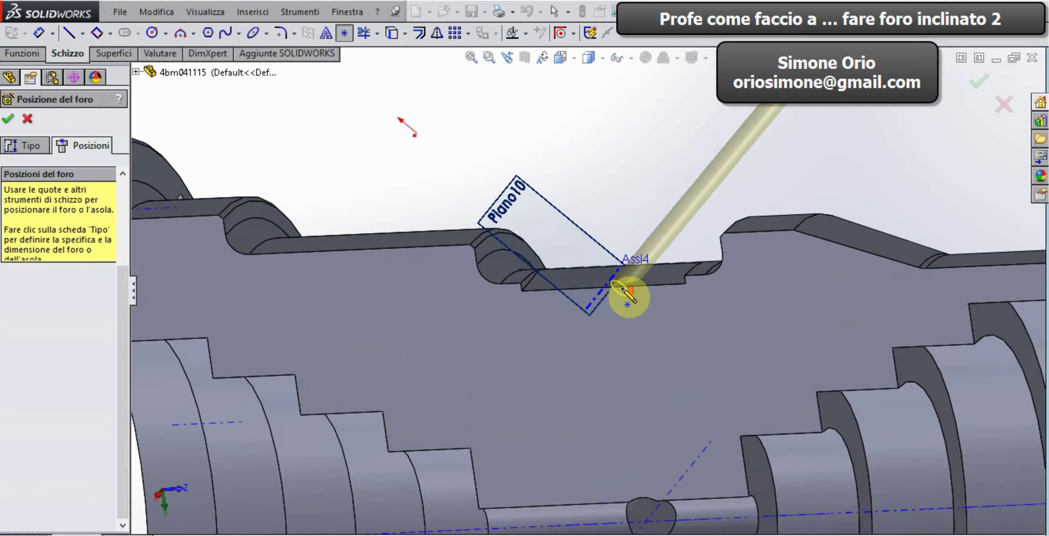
pyautogui.scroll(-1, 619, 284)
pyautogui.scroll(-2, 603, 291)
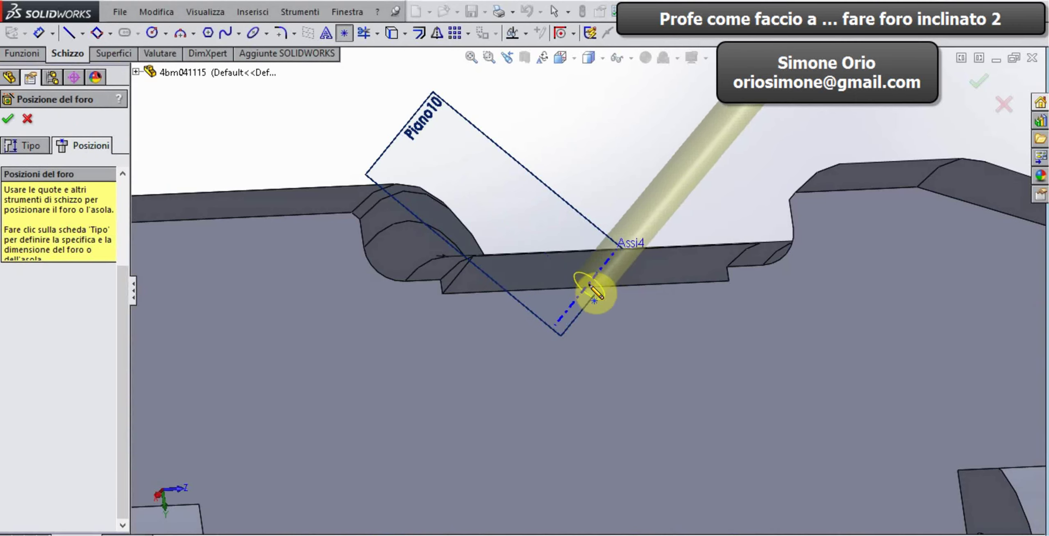
pyautogui.click(556, 258)
pyautogui.scroll(1, 586, 274)
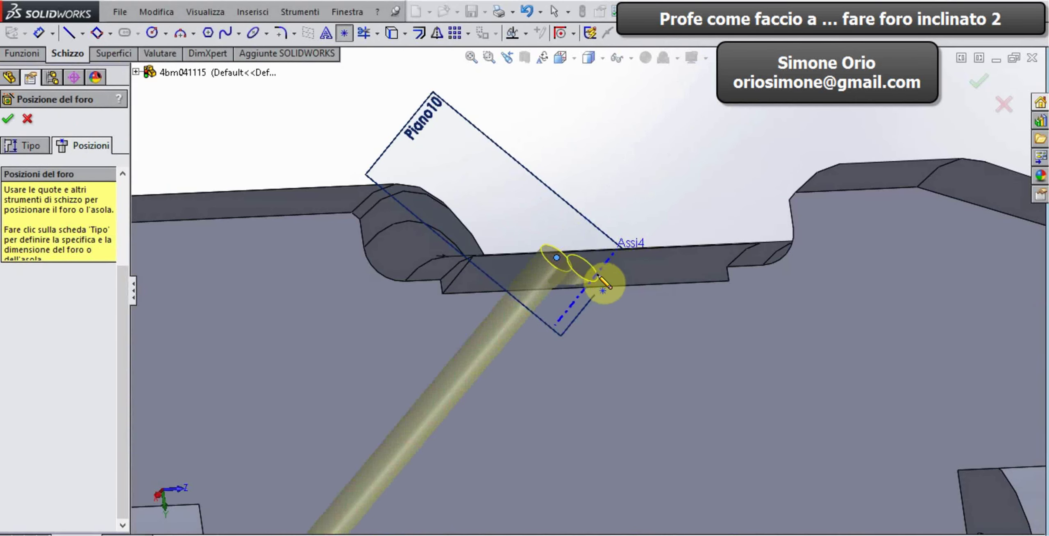
pyautogui.scroll(1, 590, 275)
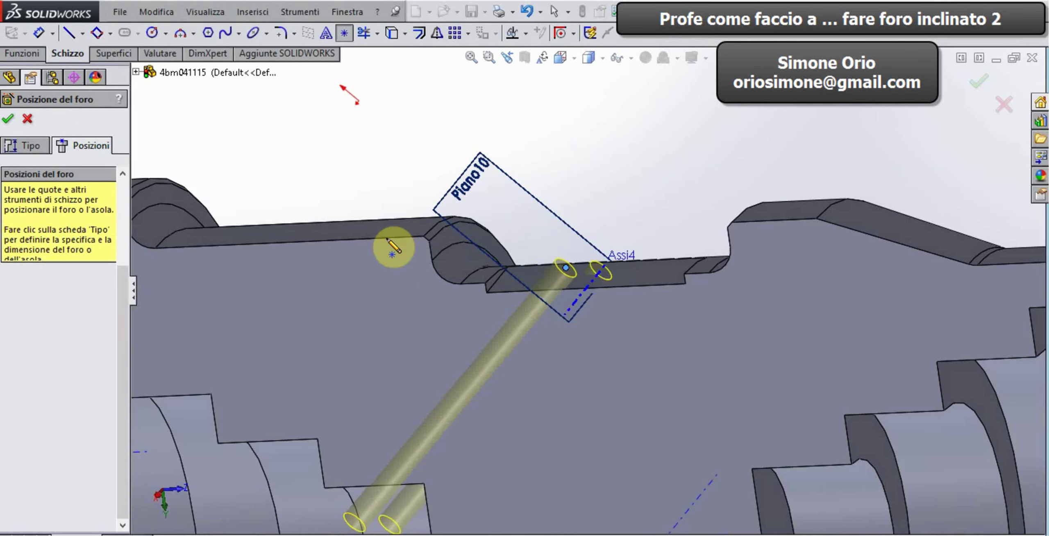
pyautogui.press('Escape')
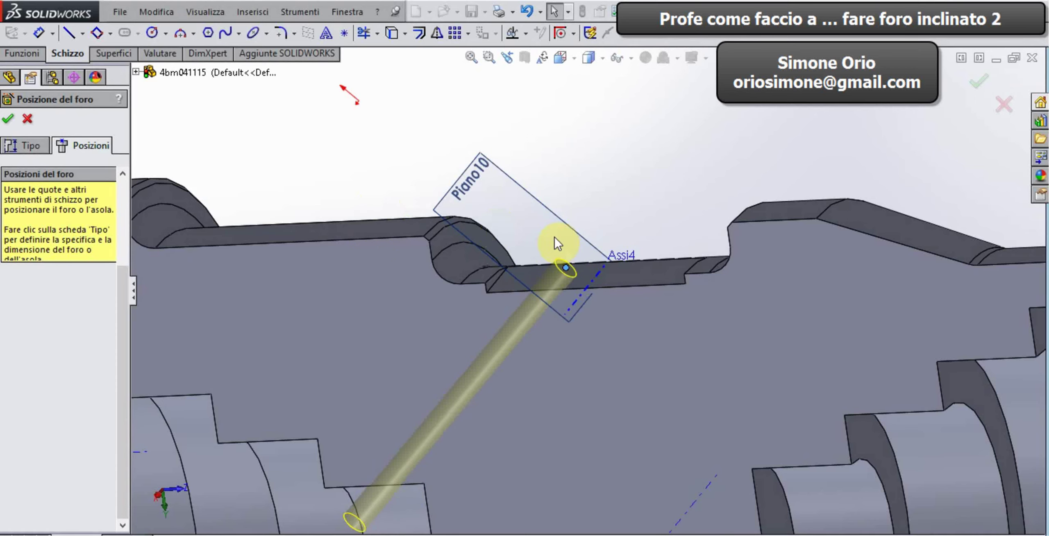
# Make the hole centre point coincident with the axis Assi4.
pyautogui.scroll(1, 554, 237)
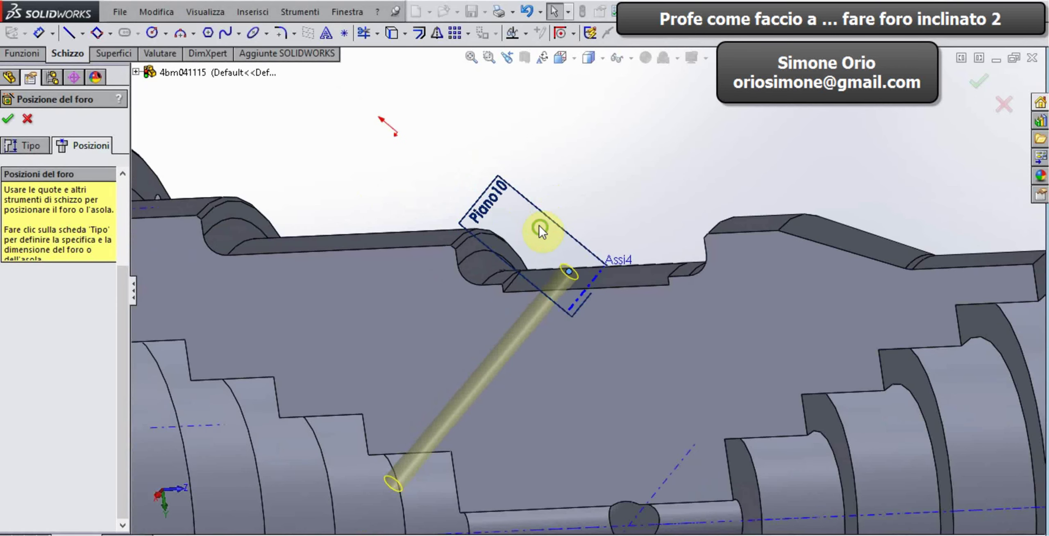
pyautogui.moveTo(543, 234); pyautogui.dragTo(541, 220, button='middle')
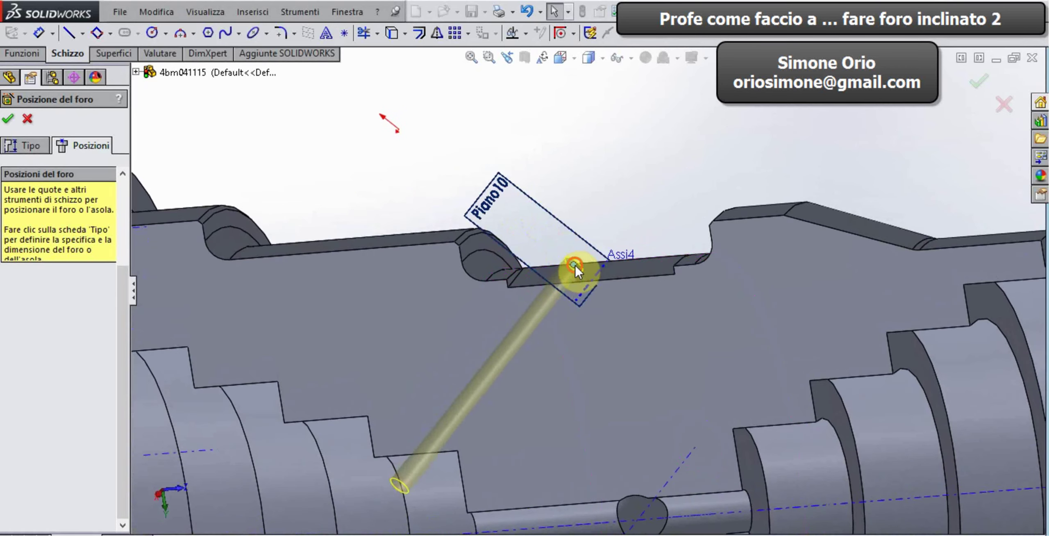
pyautogui.click(574, 266)
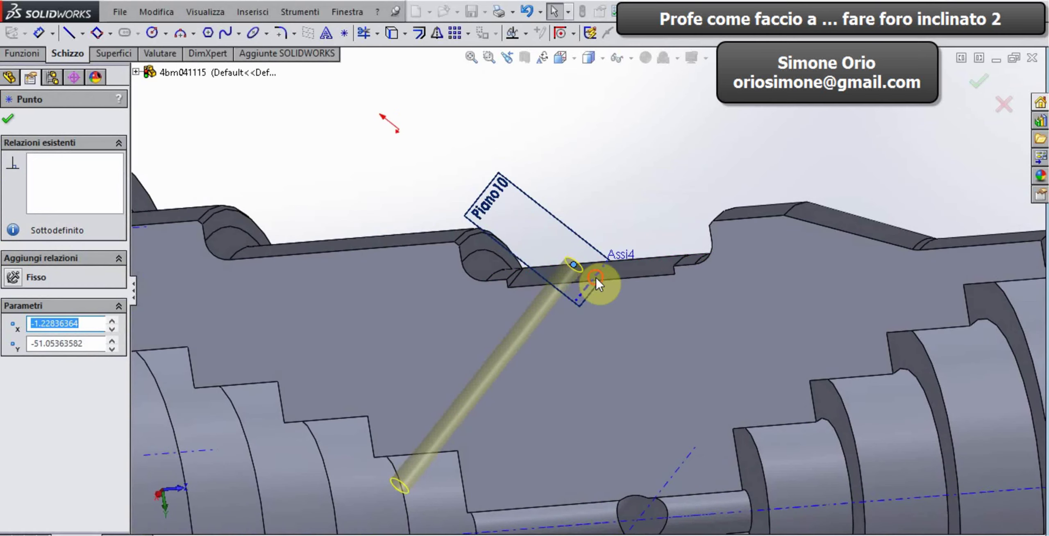
pyautogui.keyDown('ctrl'); pyautogui.click(596, 277); pyautogui.keyUp('ctrl')
pyautogui.click(638, 212)
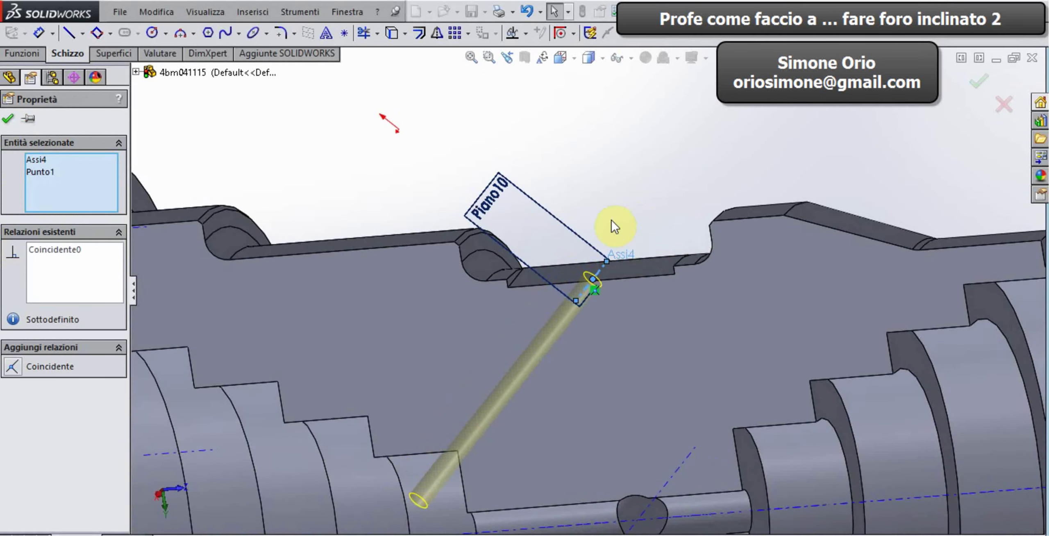
pyautogui.moveTo(614, 225); pyautogui.dragTo(596, 305, button='middle')
pyautogui.scroll(-3, 593, 300)
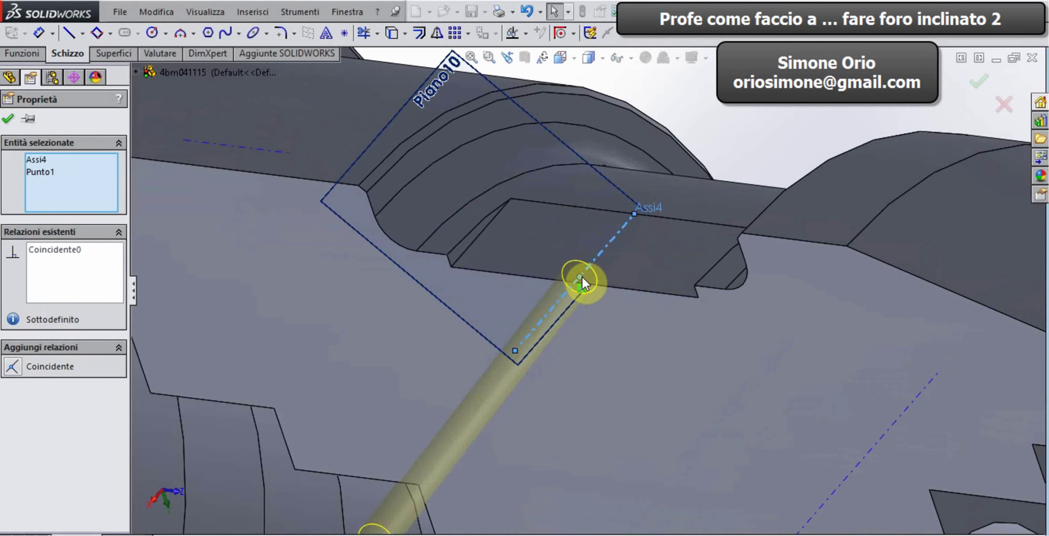
pyautogui.moveTo(564, 291)
pyautogui.mouseDown()
pyautogui.moveTo(597, 256)
pyautogui.moveTo(532, 247)
pyautogui.mouseUp()
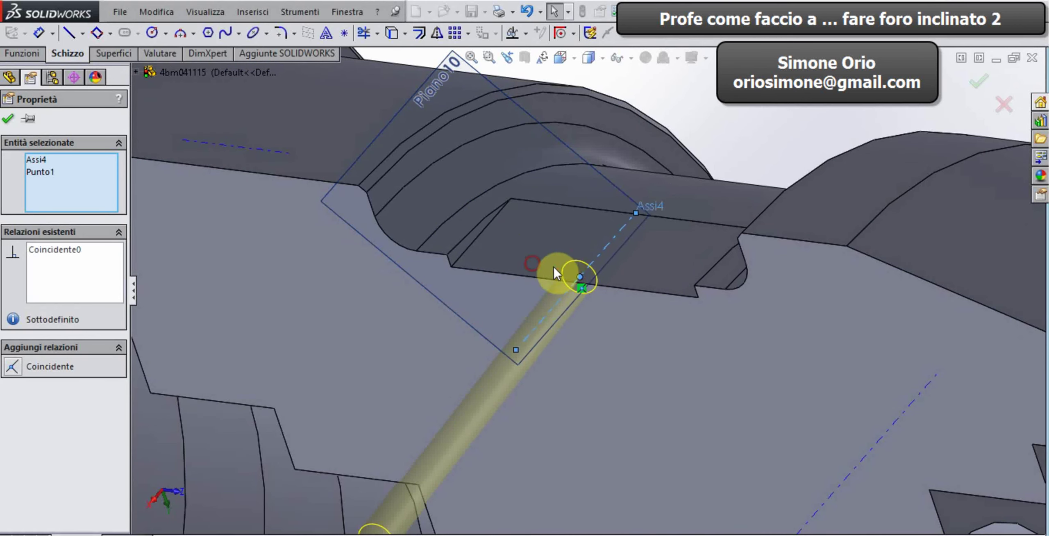
pyautogui.click(689, 241)
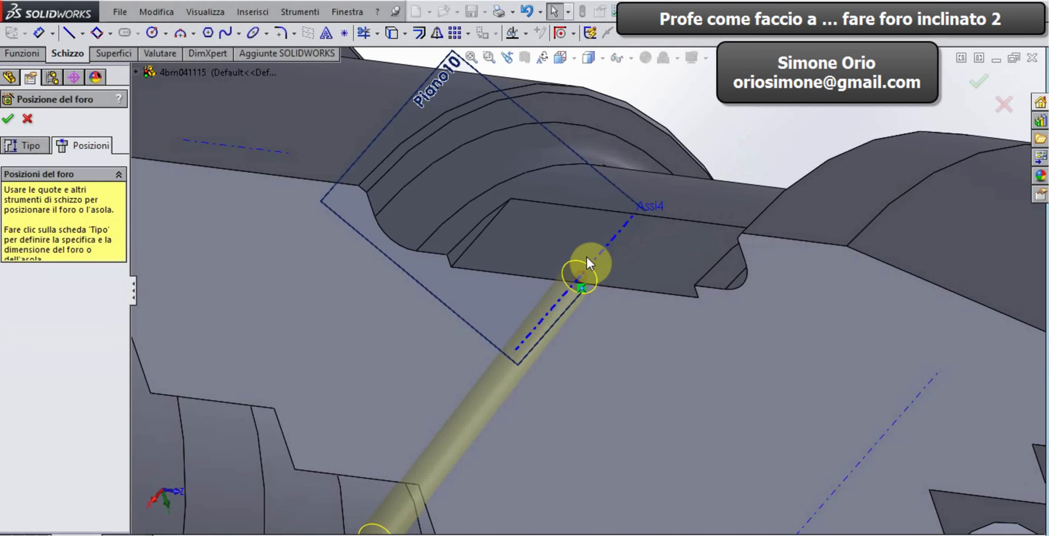
# Slide the hole point up along Assi4 and fit the whole part in view.
pyautogui.moveTo(582, 282); pyautogui.dragTo(619, 247)
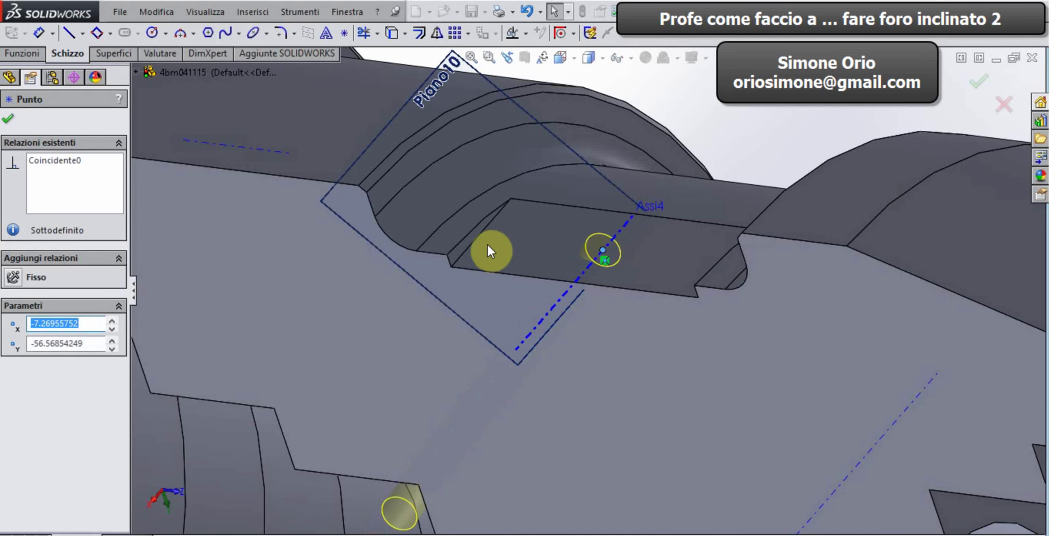
pyautogui.scroll(2, 550, 252)
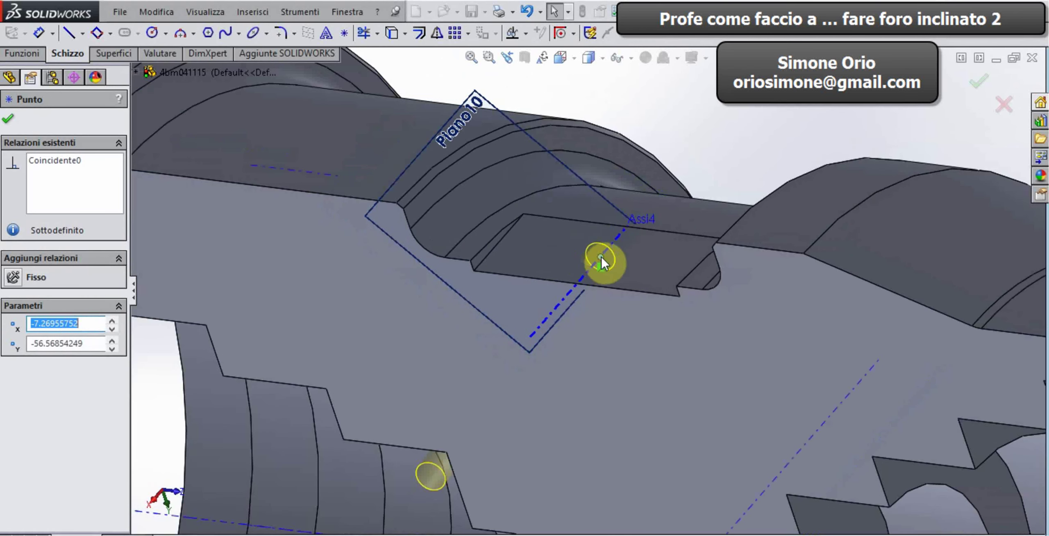
pyautogui.click(137, 72)
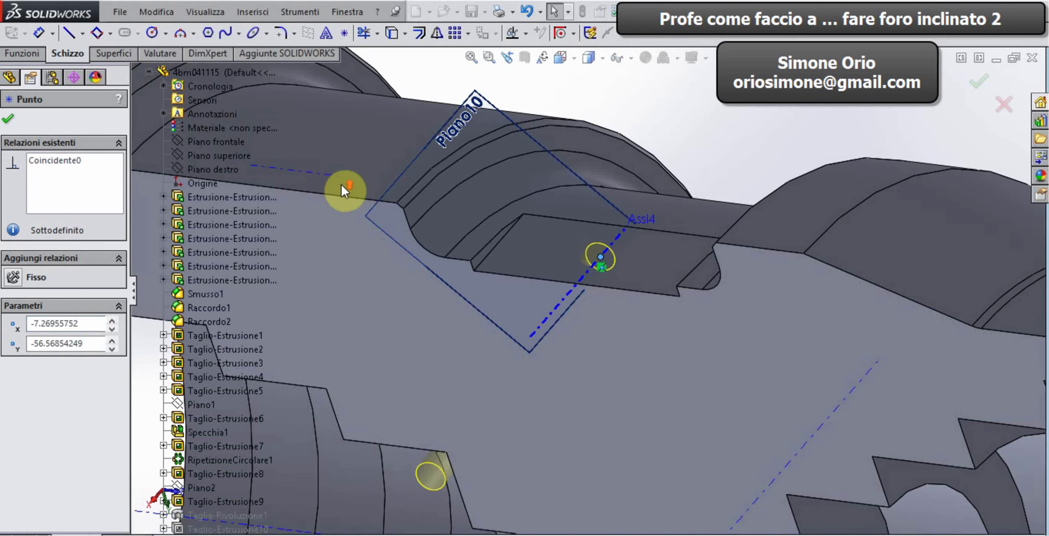
pyautogui.press('f')
pyautogui.moveTo(499, 195); pyautogui.dragTo(647, 144, button='middle')
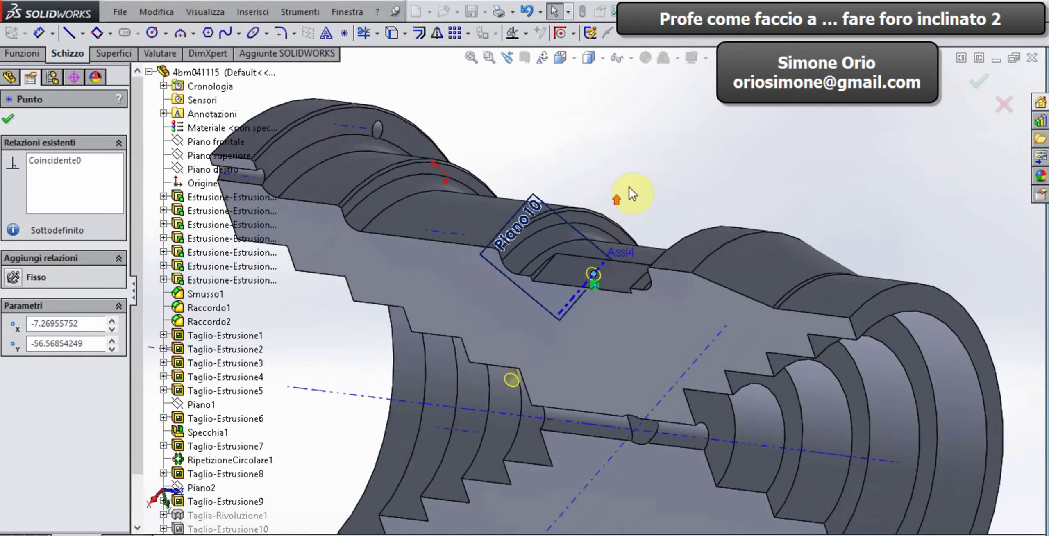
pyautogui.press('z')
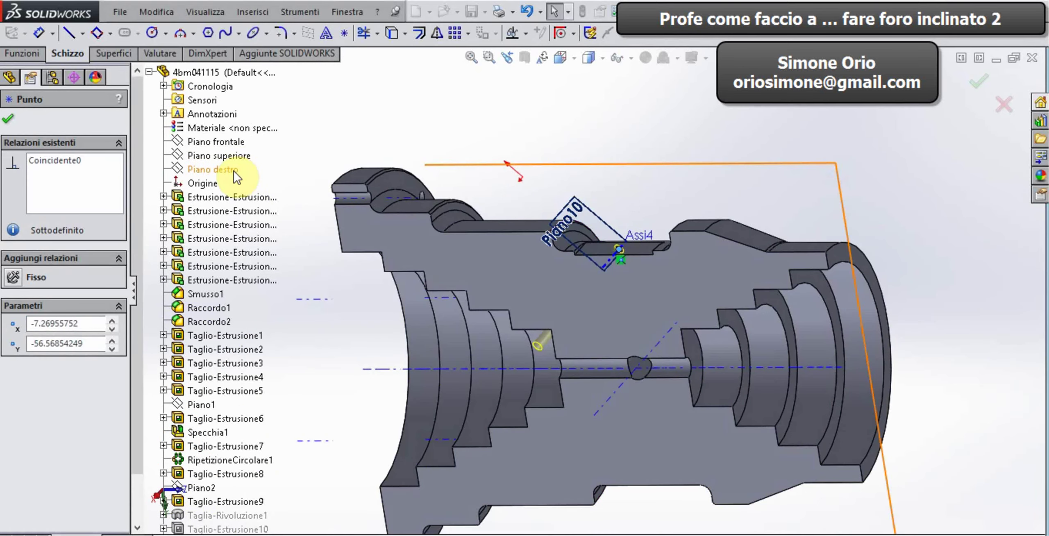
# Make the hole point coincident with Piano destro.
pyautogui.keyDown('ctrl'); pyautogui.click(234, 171); pyautogui.keyUp('ctrl')
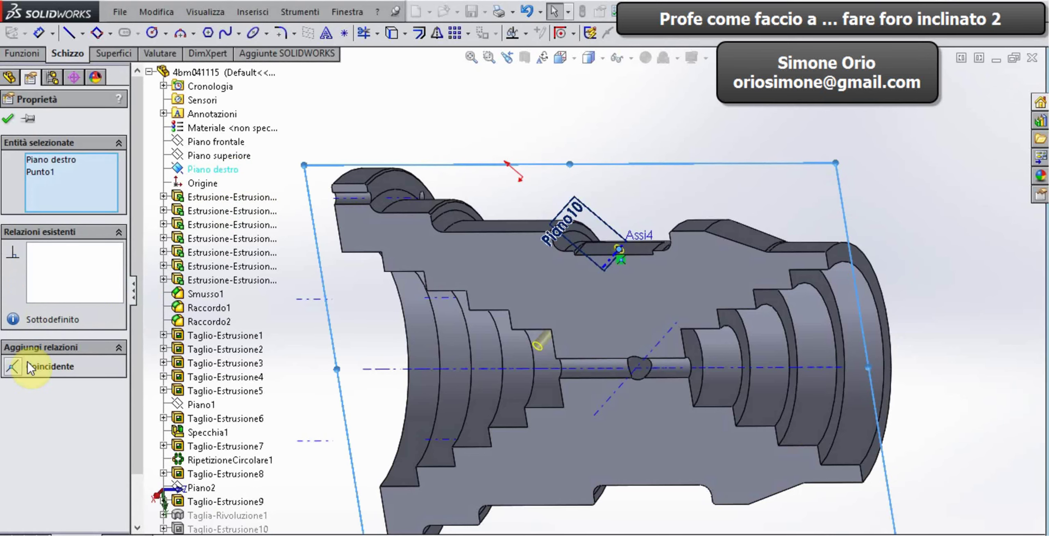
pyautogui.click(16, 365)
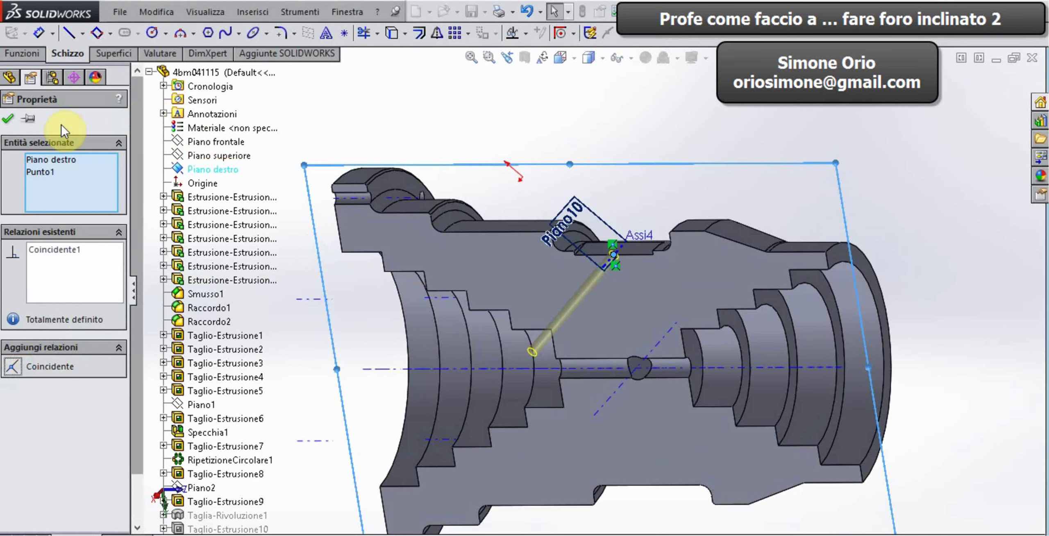
pyautogui.click(11, 120)
# Check the hole's end point, then orbit to a near-front view of the section.
pyautogui.moveTo(496, 154); pyautogui.dragTo(587, 282, button='middle')
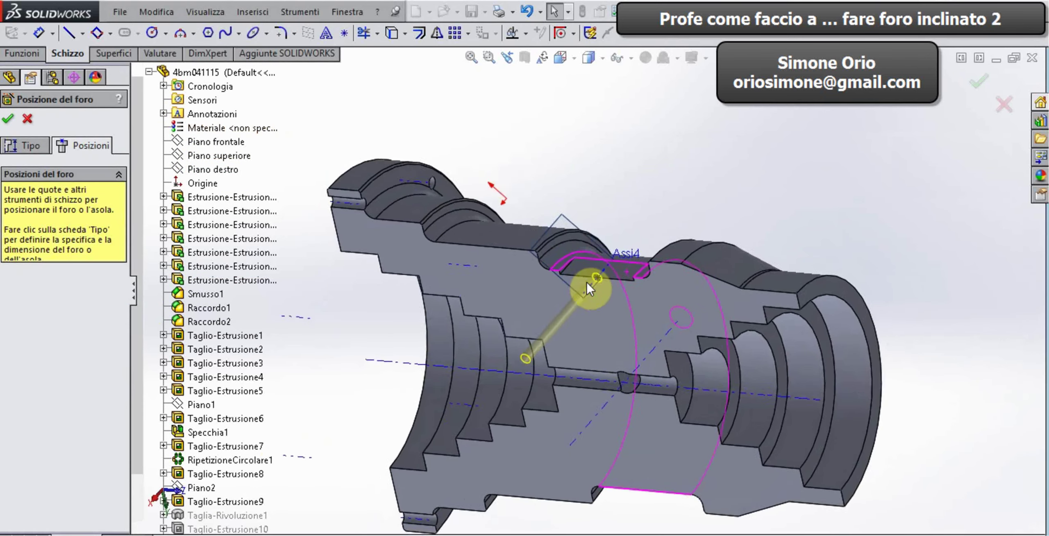
pyautogui.scroll(-2, 597, 273)
pyautogui.scroll(-3, 597, 271)
pyautogui.scroll(-3, 597, 272)
pyautogui.click(592, 272)
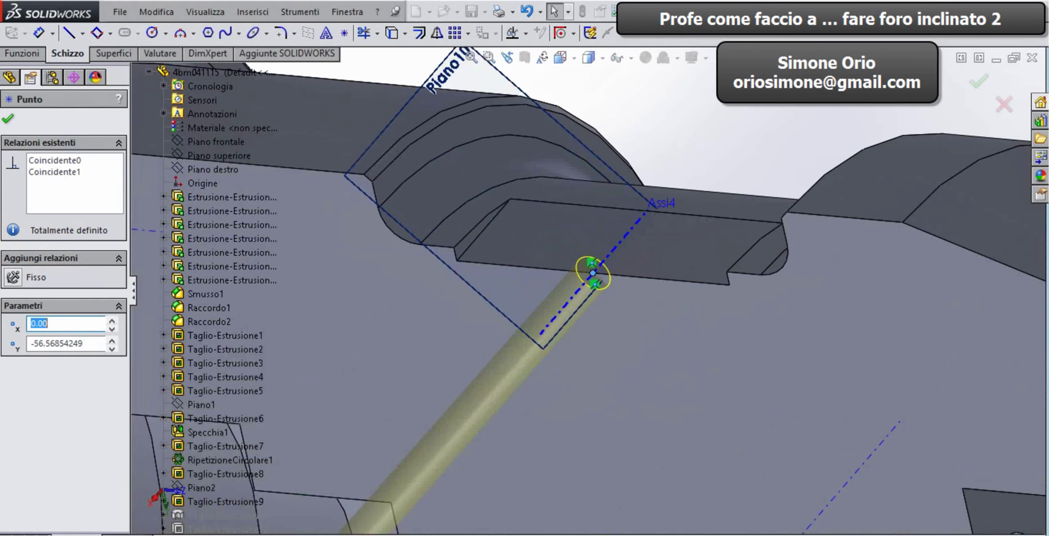
pyautogui.click(697, 148)
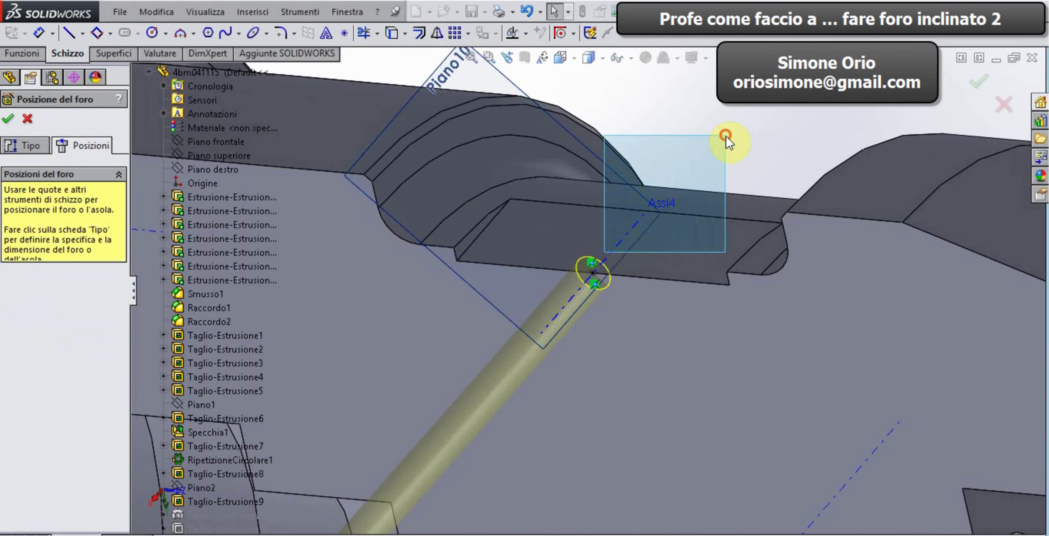
pyautogui.scroll(2, 707, 222)
pyautogui.scroll(3, 685, 252)
pyautogui.moveTo(680, 258)
pyautogui.mouseDown(button='middle')
pyautogui.moveTo(661, 274)
pyautogui.moveTo(619, 275)
pyautogui.moveTo(621, 263)
pyautogui.moveTo(635, 274)
pyautogui.moveTo(656, 234)
pyautogui.moveTo(722, 234)
pyautogui.moveTo(792, 192)
pyautogui.mouseUp(button='middle')
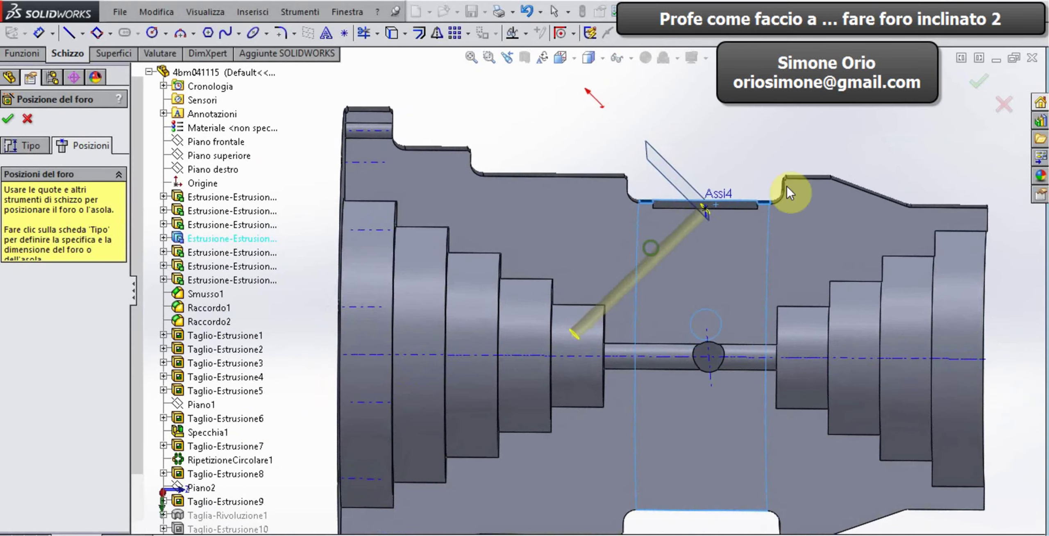
# Create the Ø5.0 inclined hole and inspect it from the top slot to the bore.
pyautogui.click(977, 87)
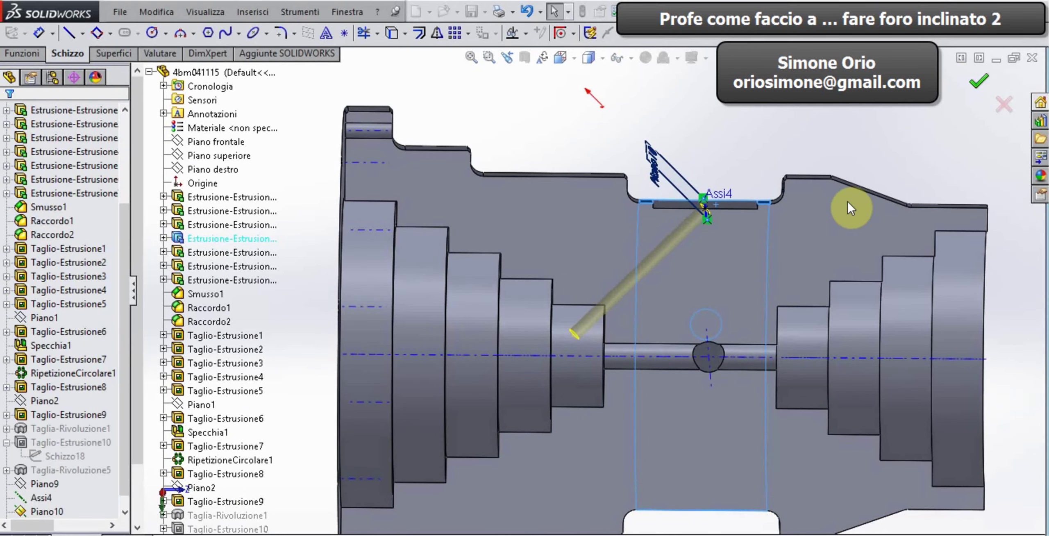
pyautogui.click(978, 84)
pyautogui.moveTo(667, 175); pyautogui.dragTo(729, 166, button='middle')
pyautogui.scroll(-2, 720, 228)
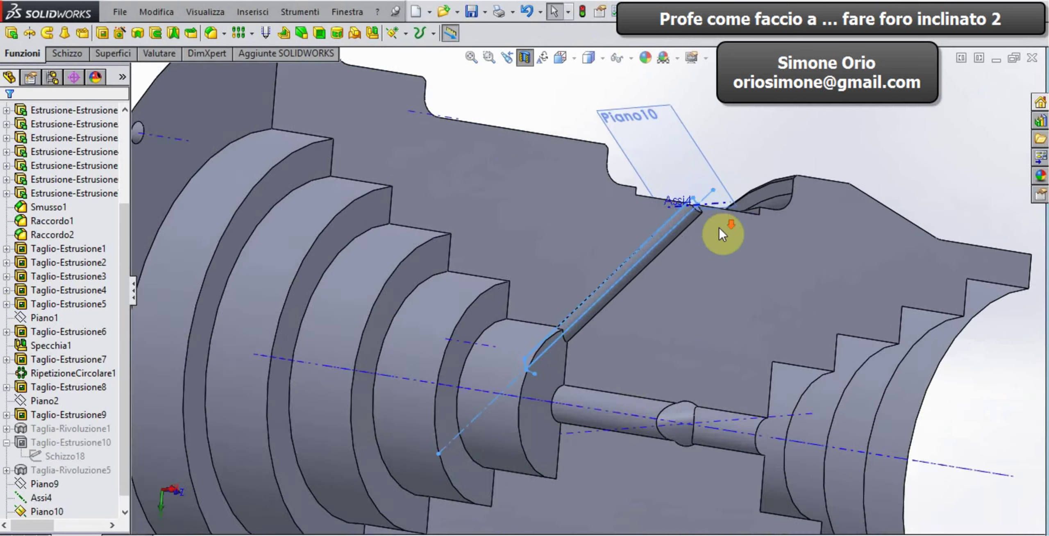
pyautogui.scroll(-3, 664, 207)
pyautogui.scroll(-3, 660, 217)
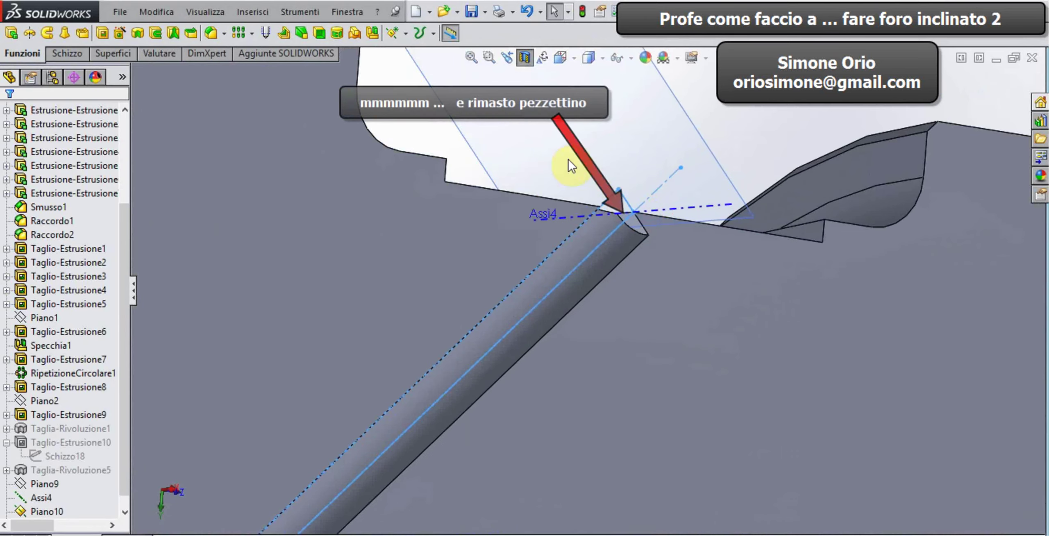
pyautogui.click(767, 145)
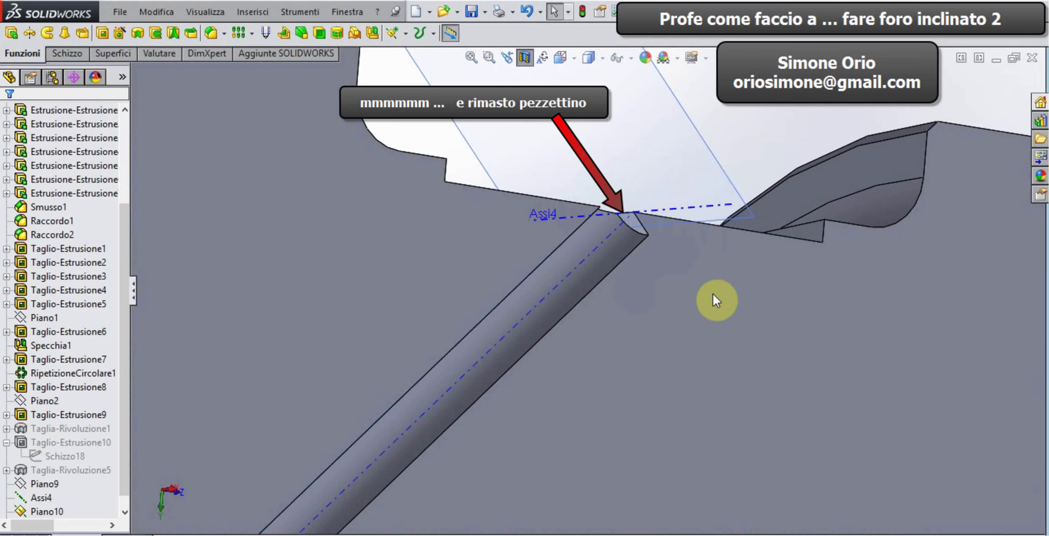
pyautogui.scroll(2, 661, 261)
pyautogui.scroll(2, 637, 292)
pyautogui.scroll(2, 613, 320)
pyautogui.scroll(1, 587, 337)
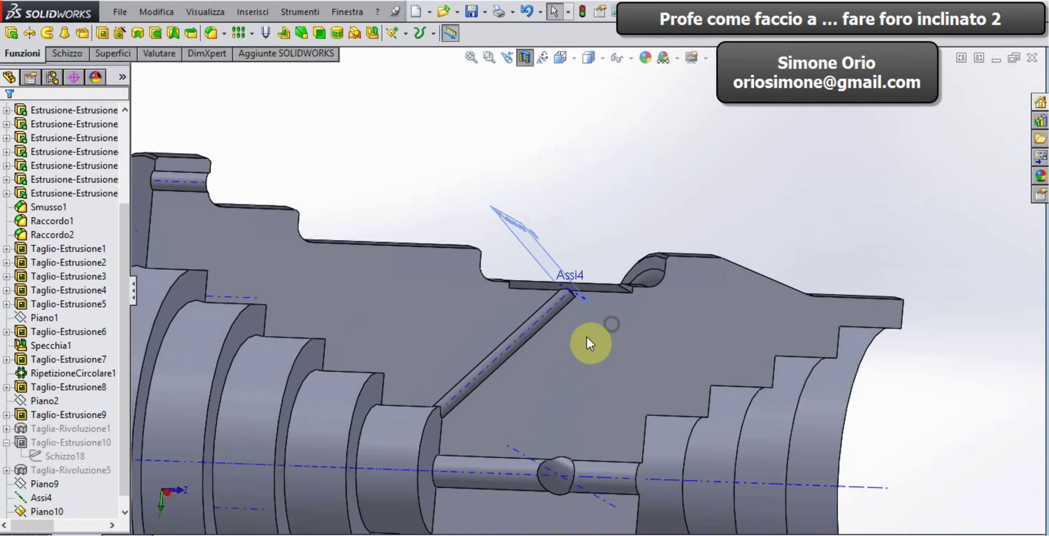
pyautogui.moveTo(587, 337); pyautogui.dragTo(586, 319, button='middle')
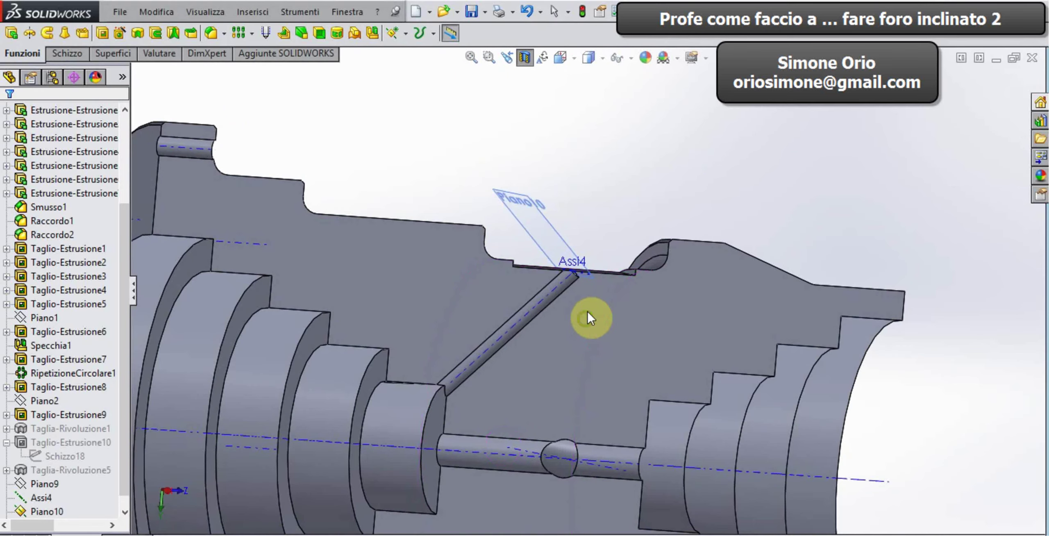
# Linear-pattern the Ø5.0 hole along its own axis, reversed, 50 mm spacing, 2 instances.
pyautogui.click(250, 36)
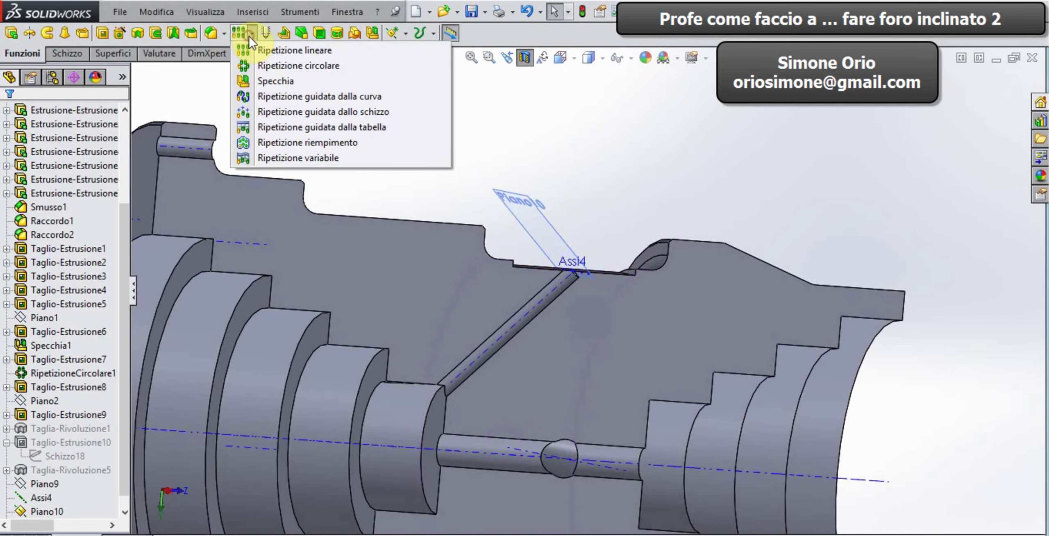
pyautogui.click(244, 49)
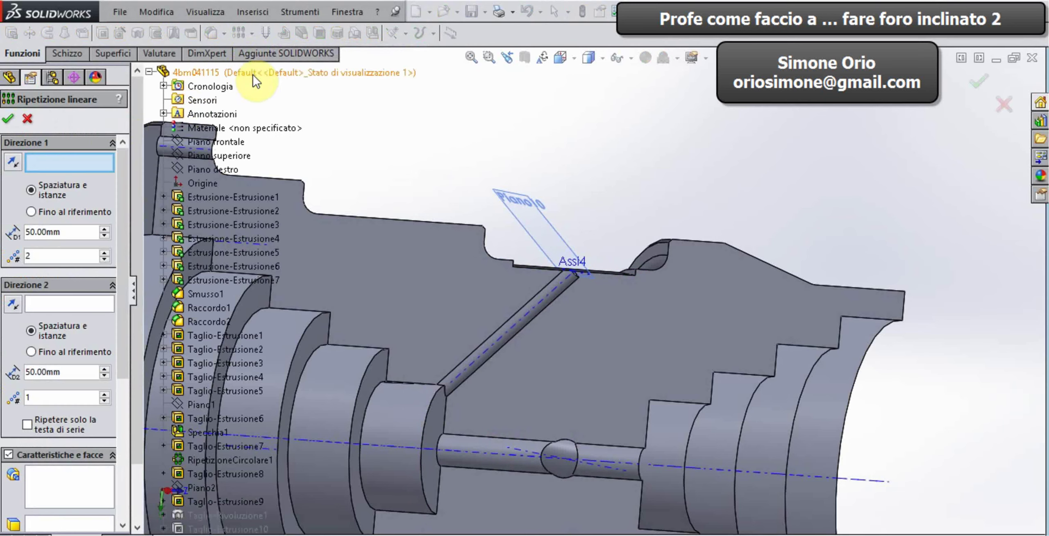
pyautogui.scroll(-2, 564, 290)
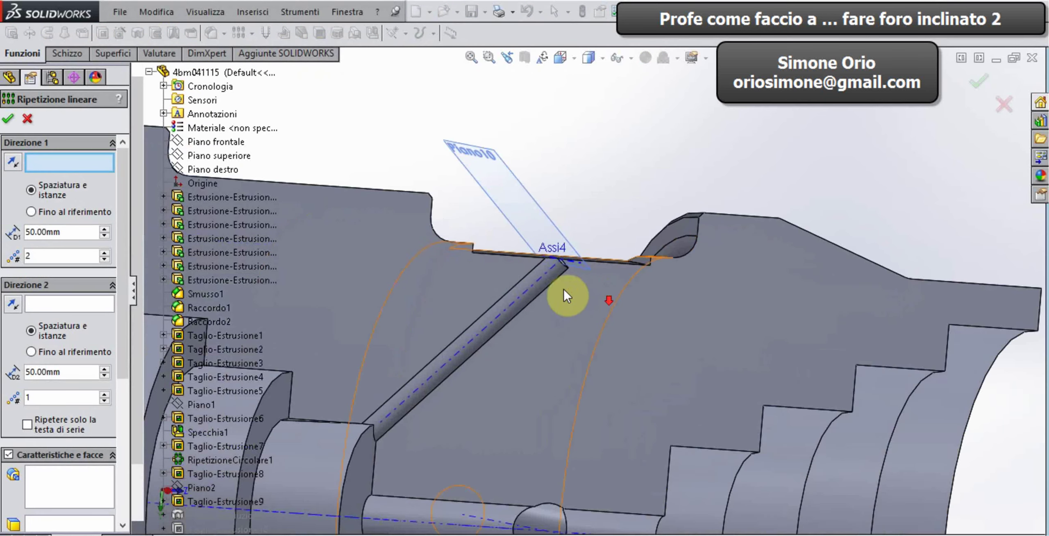
pyautogui.click(537, 283)
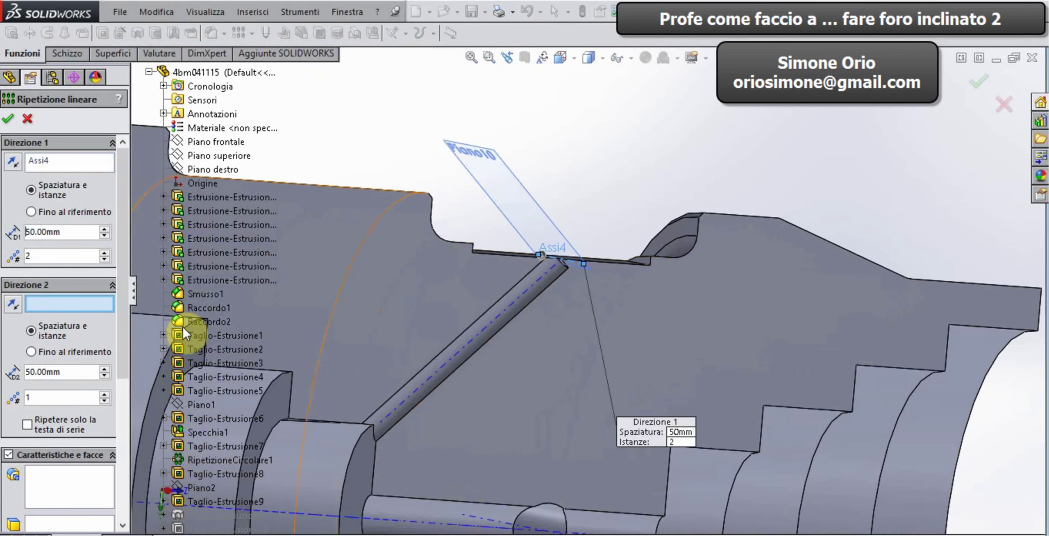
pyautogui.click(49, 162)
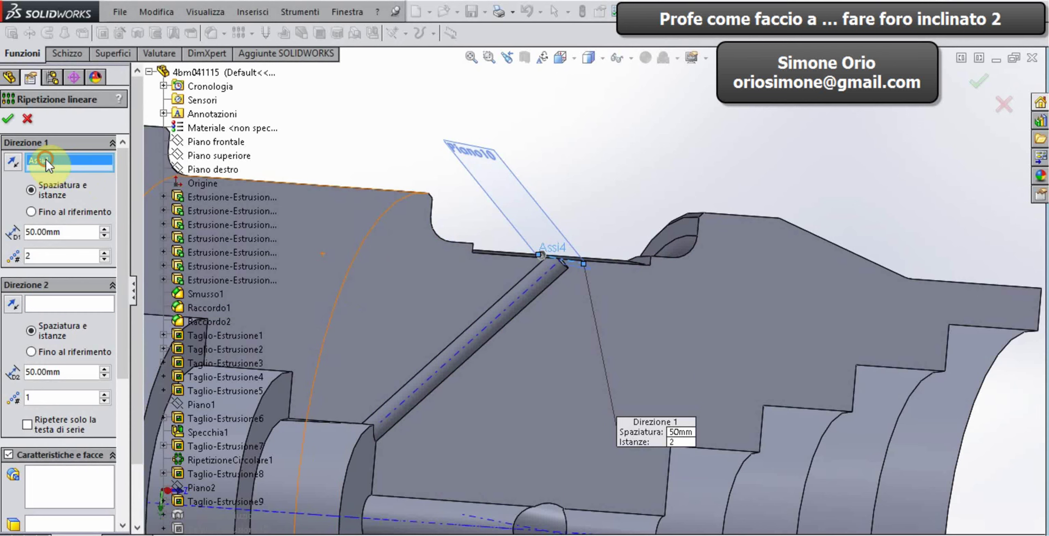
pyautogui.press('Delete')
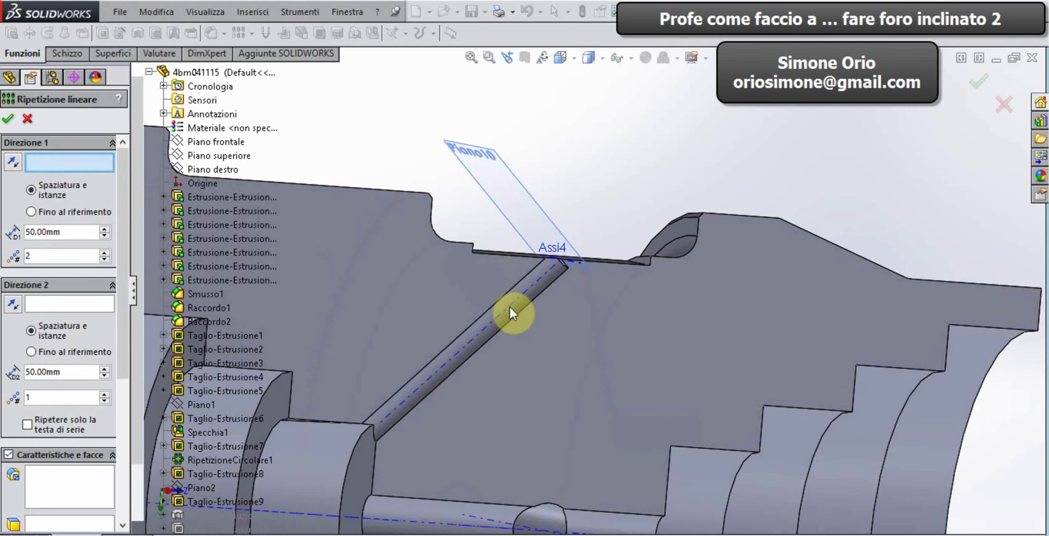
pyautogui.click(510, 308)
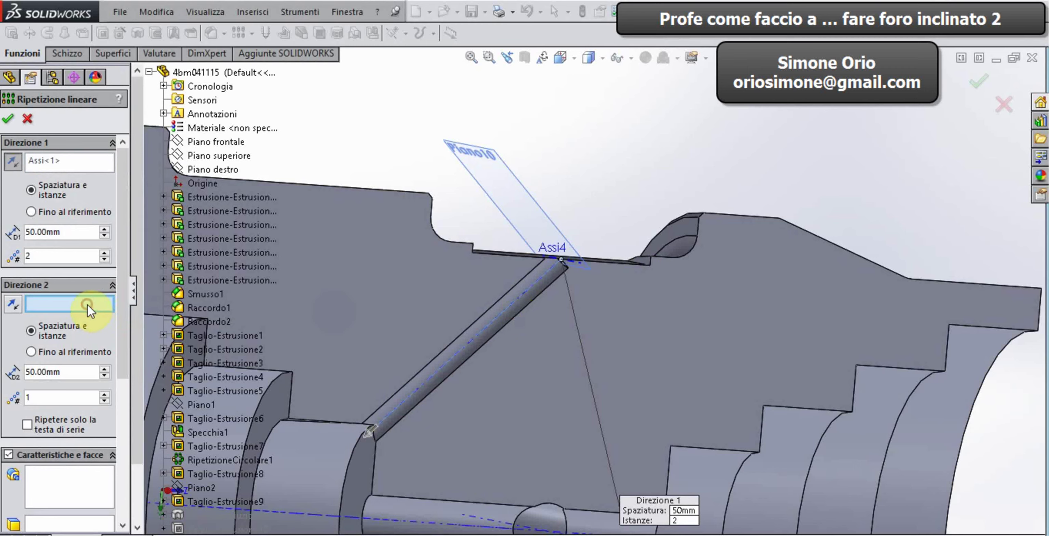
pyautogui.click(87, 487)
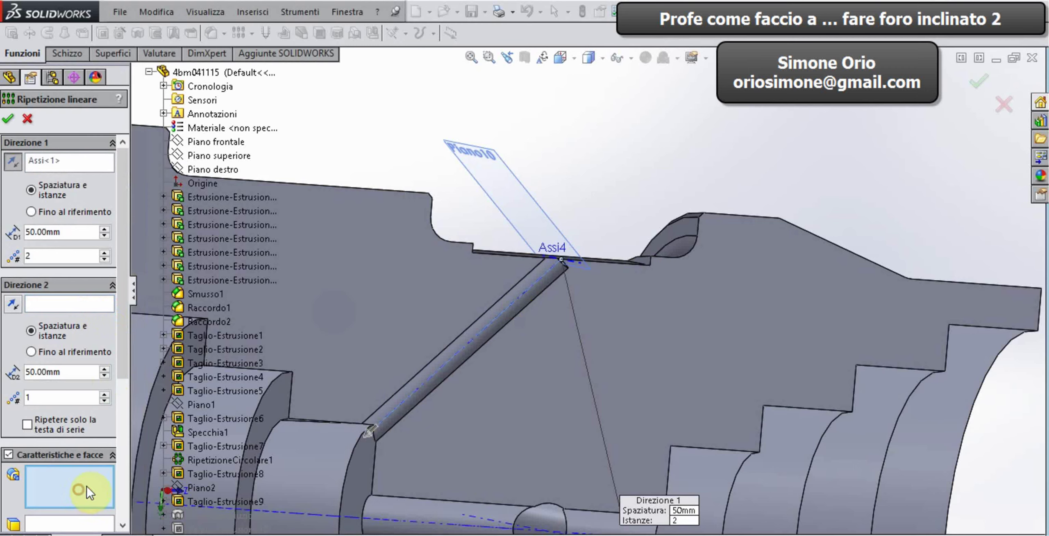
pyautogui.click(461, 342)
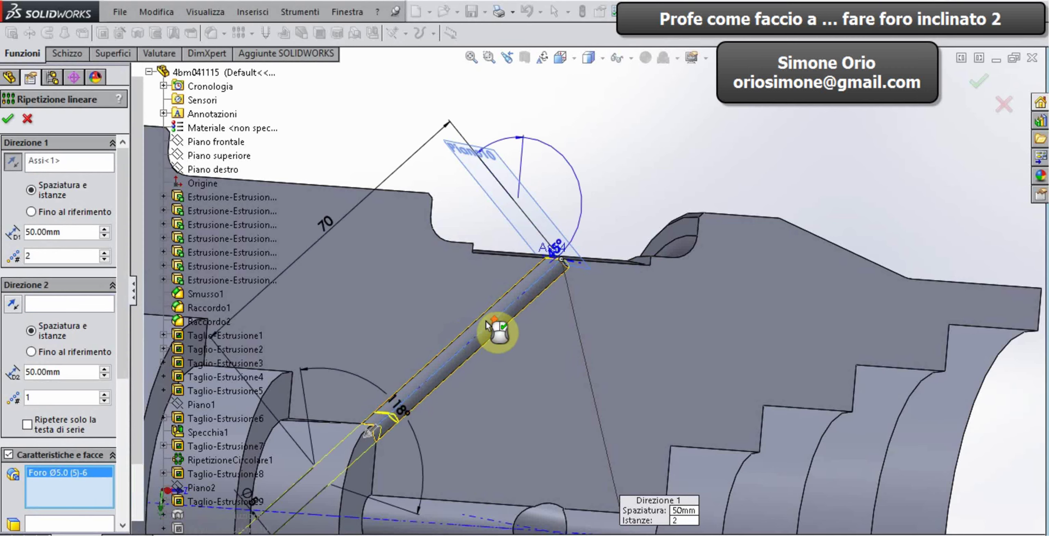
pyautogui.click(12, 162)
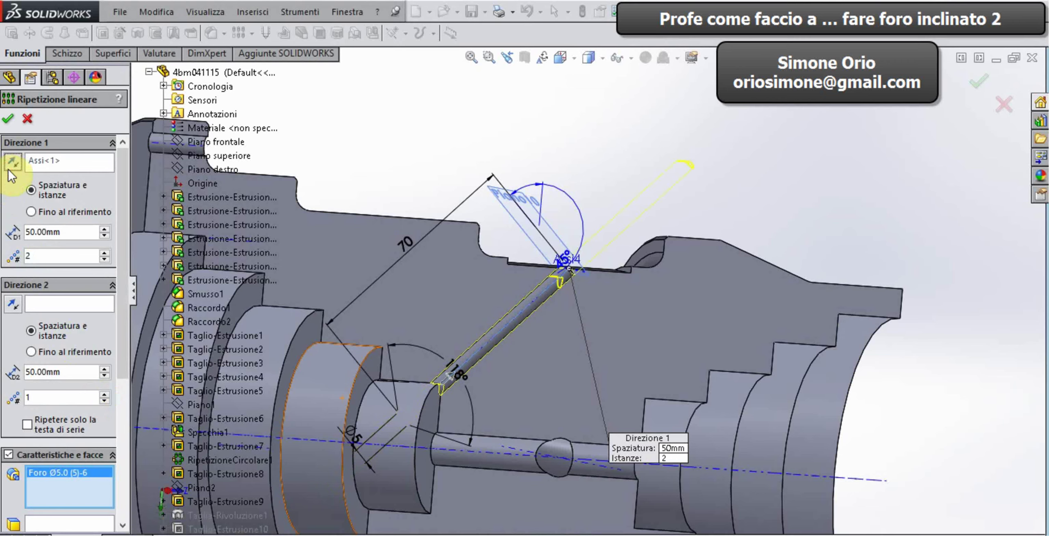
pyautogui.click(28, 118)
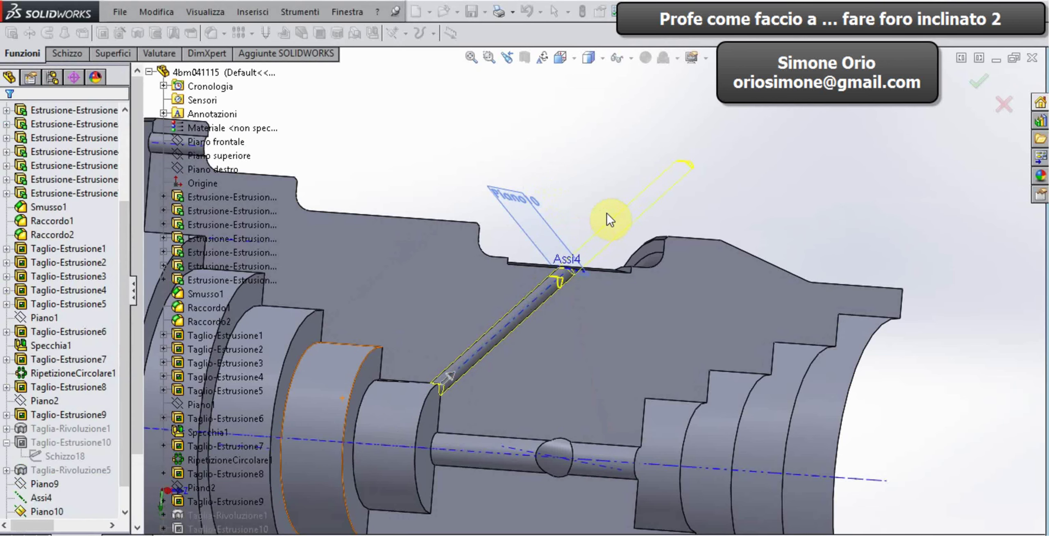
# Hide the angled plane Piano10.
pyautogui.moveTo(606, 213); pyautogui.dragTo(593, 265, button='middle')
pyautogui.scroll(-3, 593, 265)
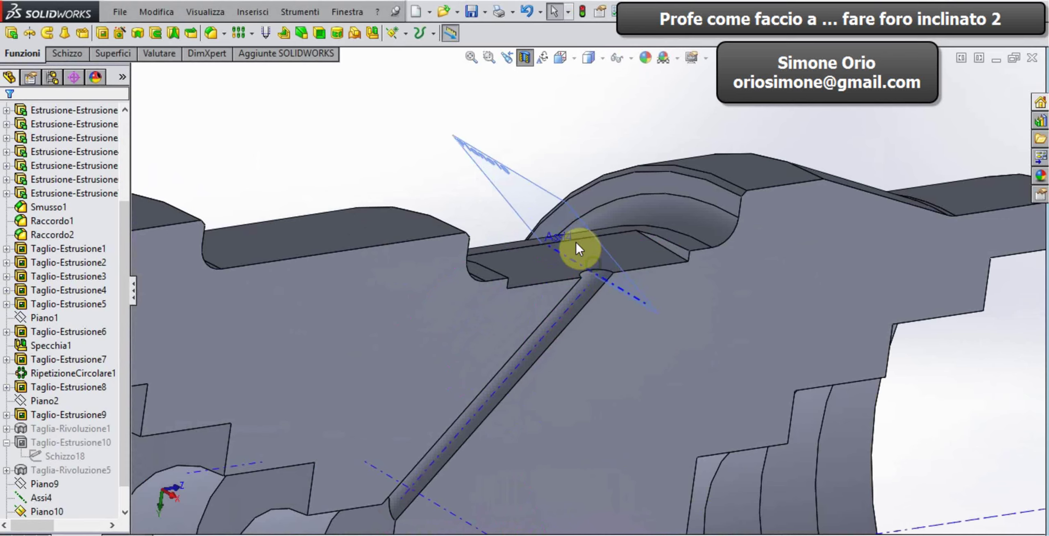
pyautogui.click(532, 182)
pyautogui.click(600, 135)
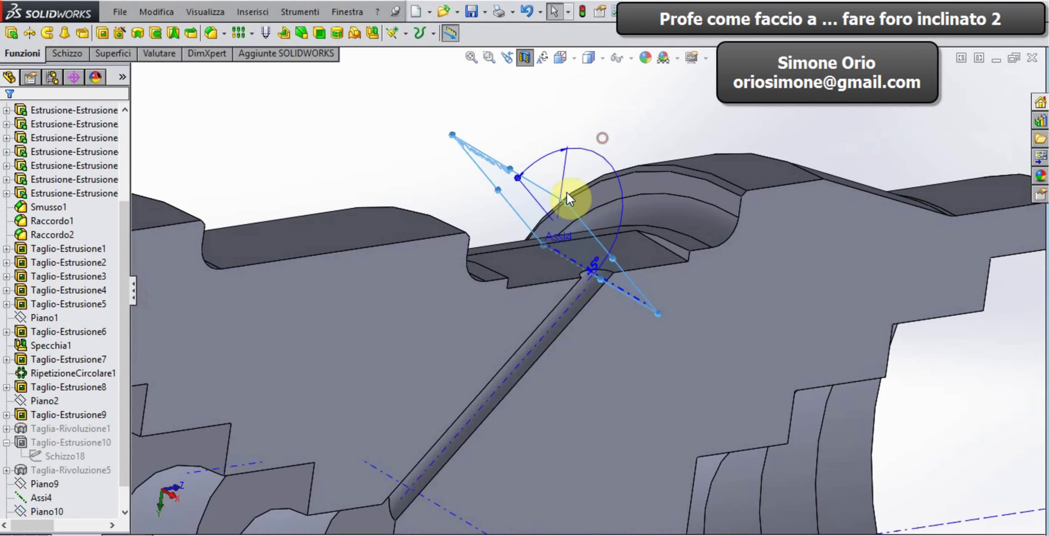
# Hide the axis Assi4 and view the cleaned-up hole from the side.
pyautogui.moveTo(570, 209); pyautogui.dragTo(476, 260, button='middle')
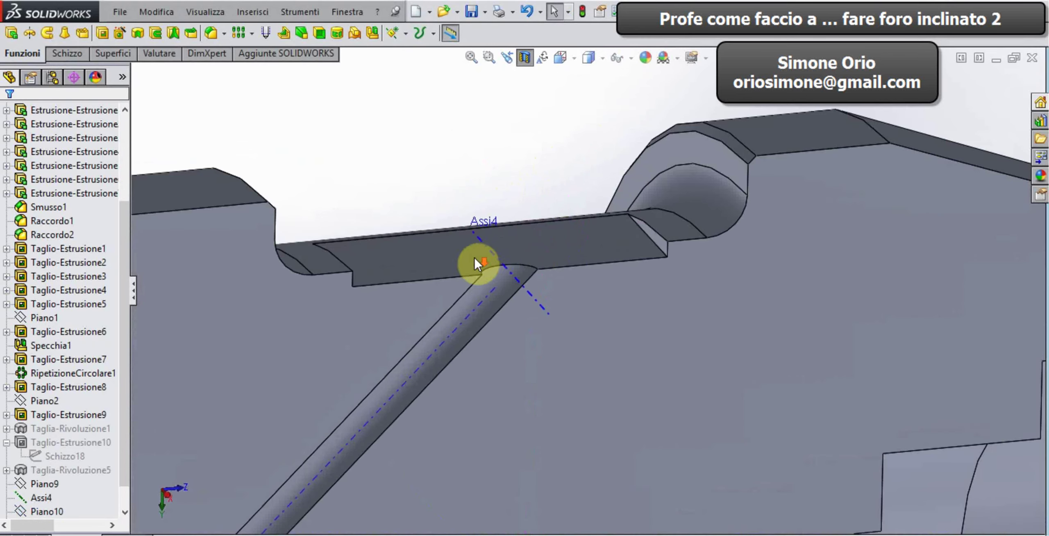
pyautogui.scroll(-2, 476, 260)
pyautogui.click(495, 256)
pyautogui.click(552, 205)
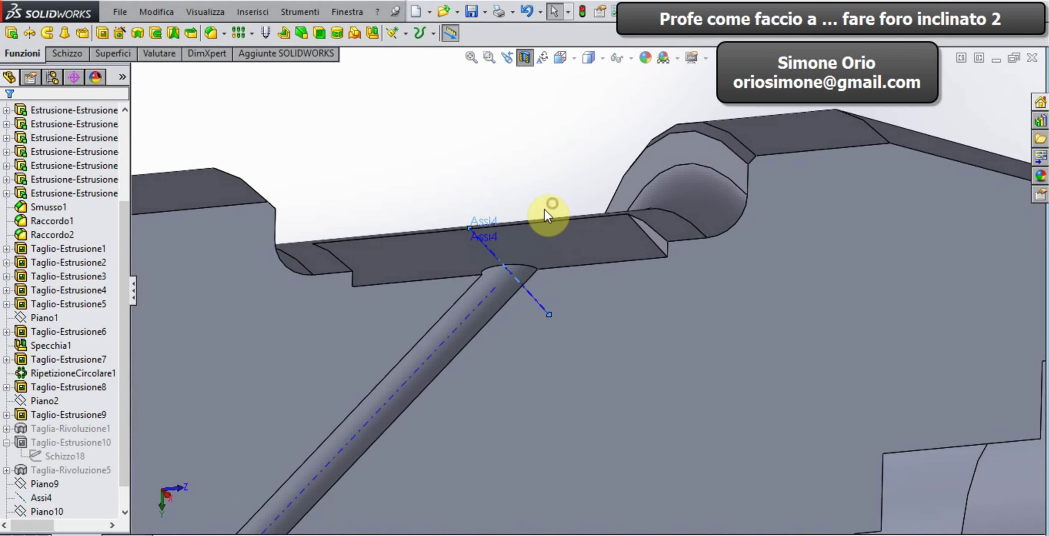
pyautogui.moveTo(548, 248)
pyautogui.mouseDown(button='middle')
pyautogui.moveTo(571, 122)
pyautogui.moveTo(594, 110)
pyautogui.moveTo(600, 199)
pyautogui.moveTo(562, 335)
pyautogui.moveTo(546, 356)
pyautogui.moveTo(670, 316)
pyautogui.moveTo(627, 227)
pyautogui.moveTo(555, 239)
pyautogui.moveTo(540, 259)
pyautogui.moveTo(569, 206)
pyautogui.moveTo(627, 232)
pyautogui.moveTo(741, 248)
pyautogui.mouseUp(button='middle')
pyautogui.scroll(-3, 741, 250)
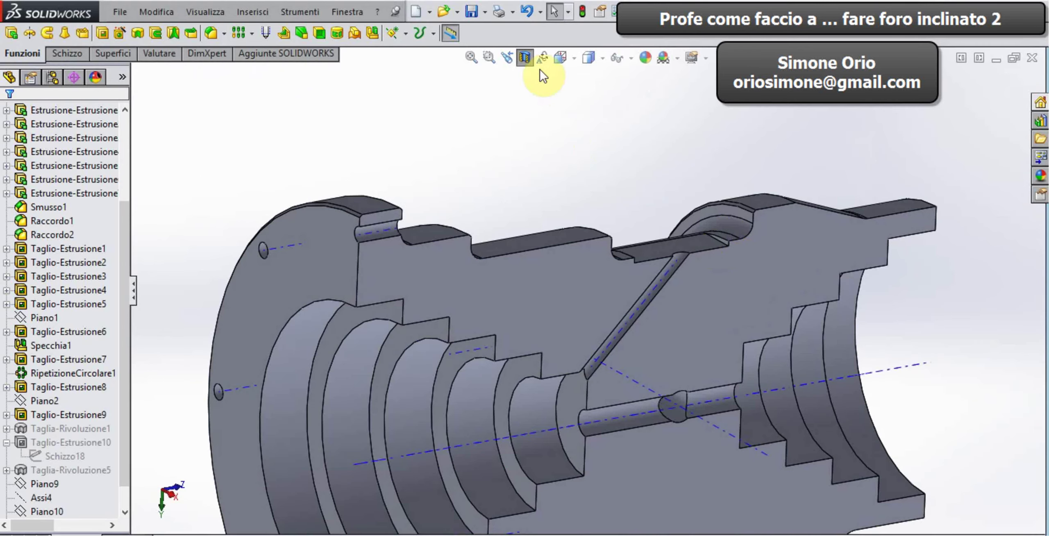
# Turn off the section view to show the whole part.
pyautogui.click(529, 65)
pyautogui.moveTo(651, 195)
pyautogui.mouseDown(button='middle')
pyautogui.moveTo(658, 304)
pyautogui.moveTo(649, 260)
pyautogui.moveTo(639, 331)
pyautogui.mouseUp(button='middle')
pyautogui.scroll(2, 638, 331)
pyautogui.moveTo(610, 286)
pyautogui.mouseDown(button='middle')
pyautogui.moveTo(600, 196)
pyautogui.moveTo(601, 212)
pyautogui.mouseUp(button='middle')
# Switch the display style to Hidden Lines Visible and orbit the wireframe.
pyautogui.click(594, 59)
pyautogui.click(580, 119)
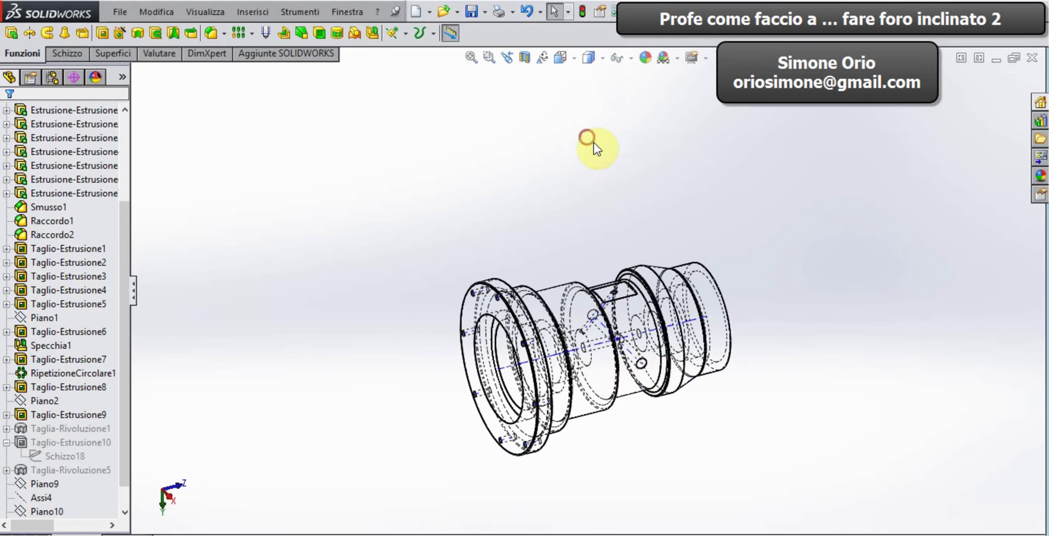
pyautogui.scroll(-2, 613, 336)
pyautogui.scroll(-3, 615, 302)
pyautogui.moveTo(614, 302)
pyautogui.mouseDown(button='middle')
pyautogui.moveTo(590, 285)
pyautogui.moveTo(573, 298)
pyautogui.moveTo(597, 266)
pyautogui.mouseUp(button='middle')
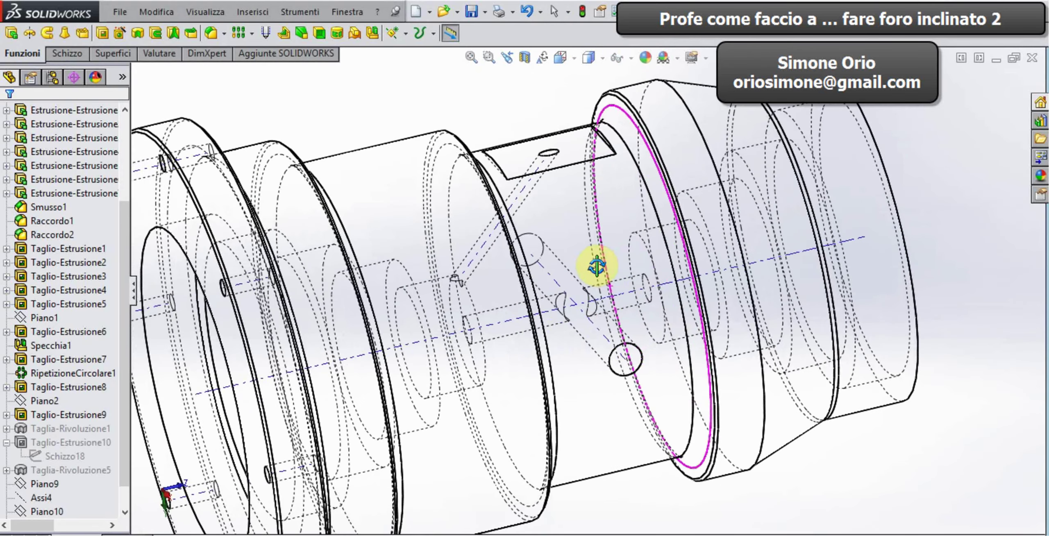